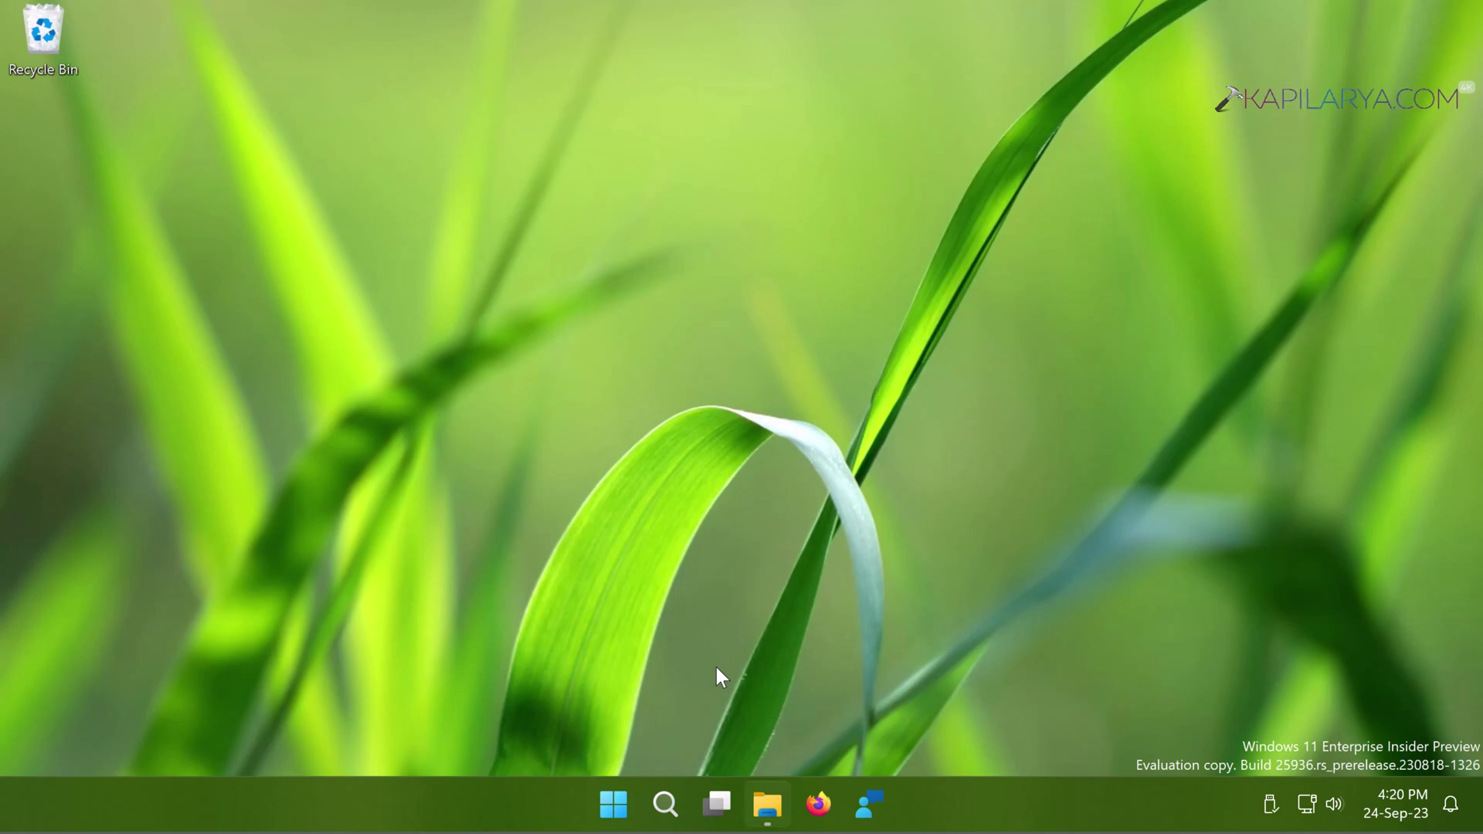
Open File Explorer on This PC with Win+E and test the right-click menu on empty space, then dismiss it.
{"action": "key", "text": "super+e"}
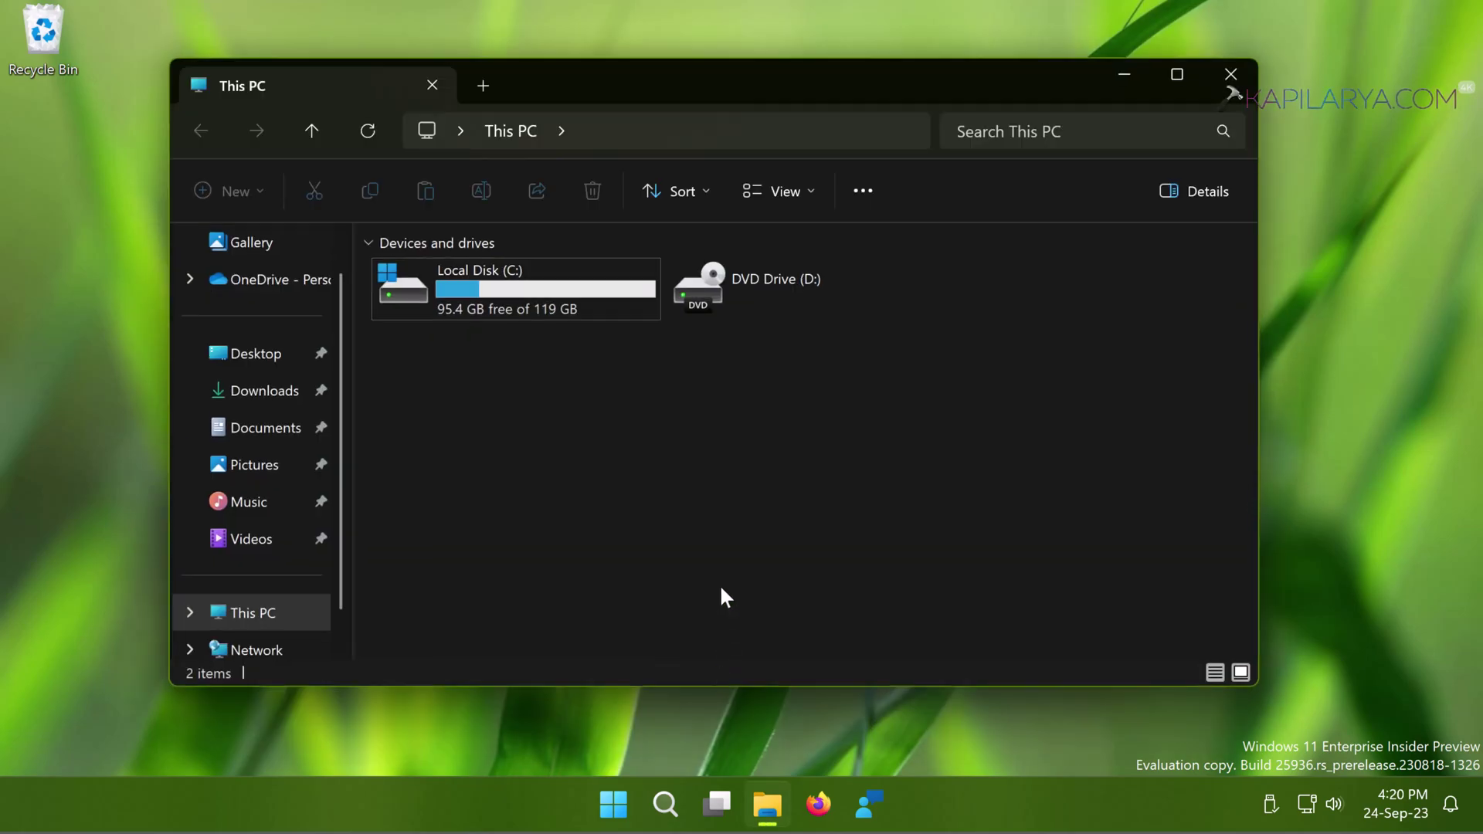
{"action": "right_click", "coordinate": [743, 442]}
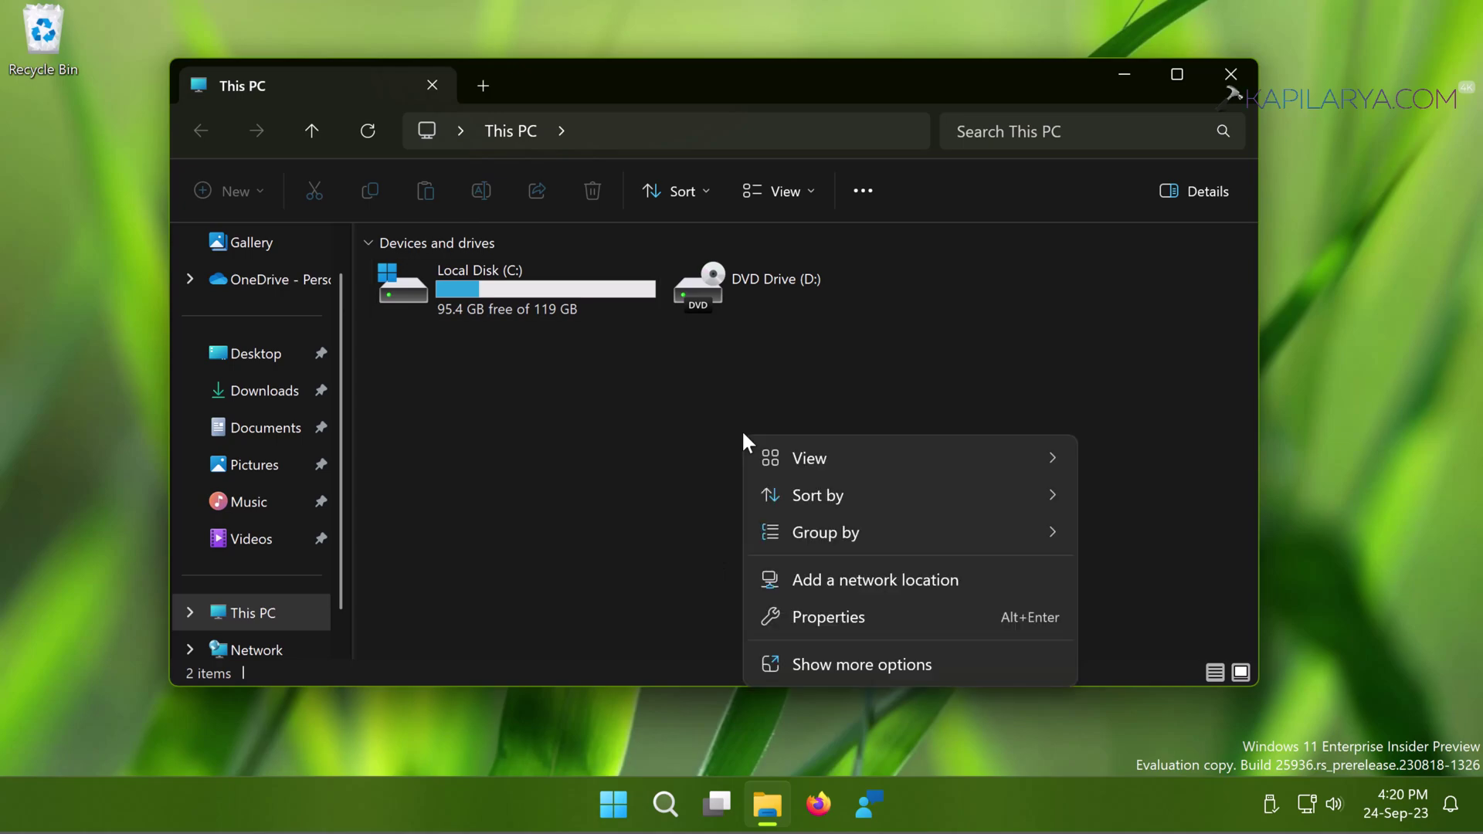
{"action": "key", "text": "Escape"}
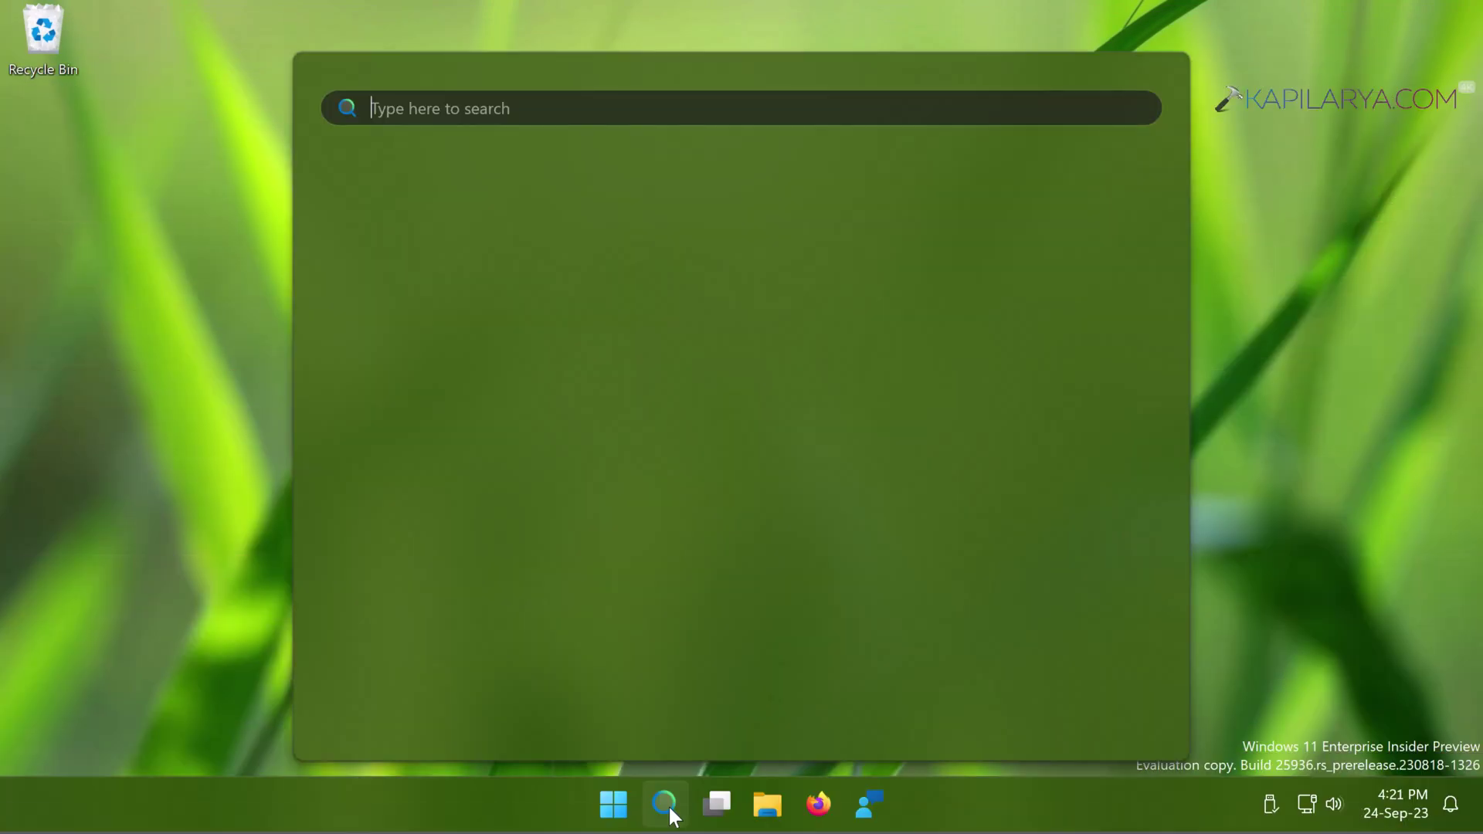
{"action": "type", "text": "cmd"}
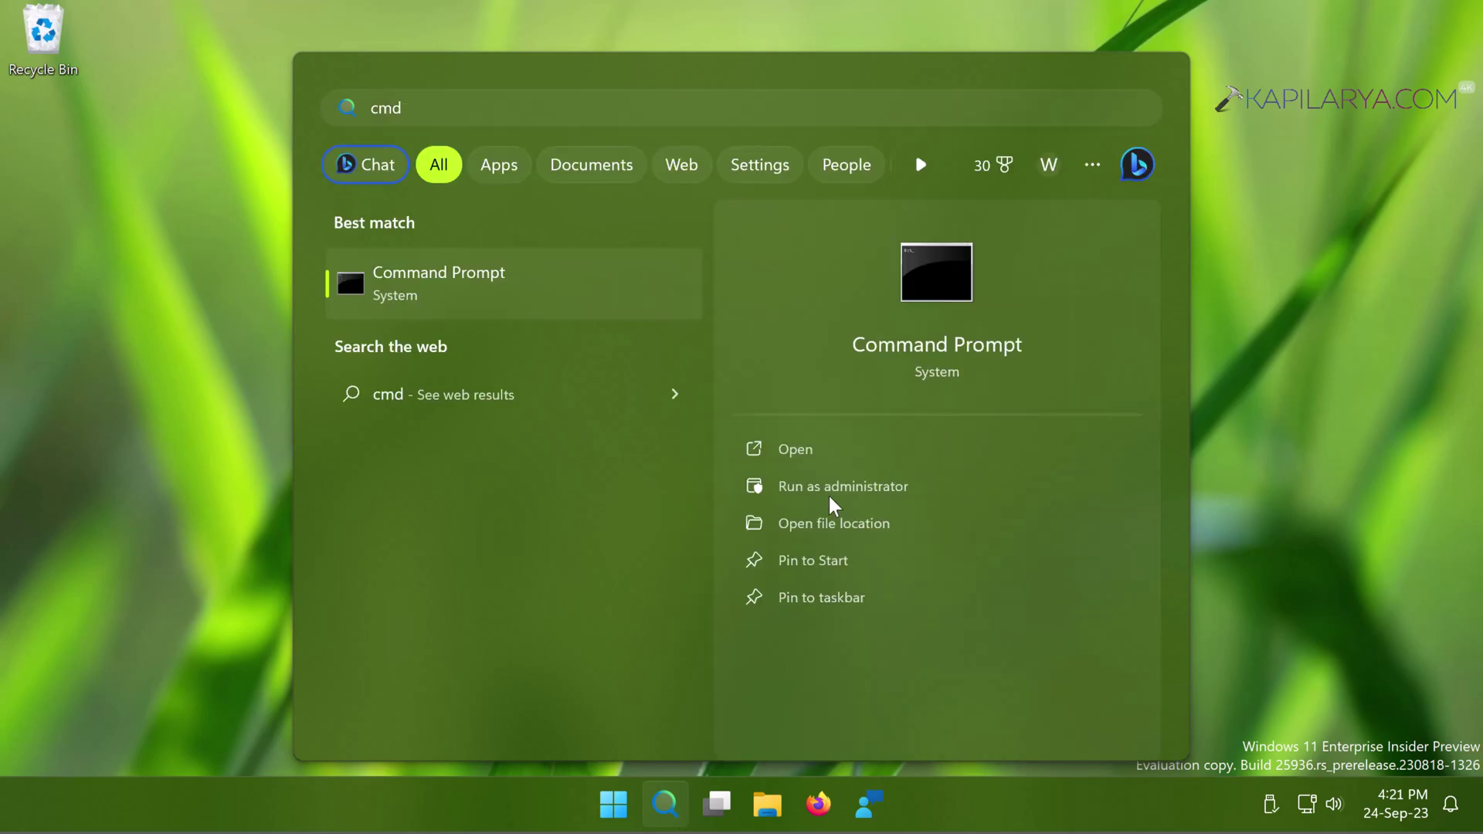
Launch Command Prompt as administrator from the 'cmd' search result and approve the UAC prompt.
{"action": "left_click", "coordinate": [829, 496]}
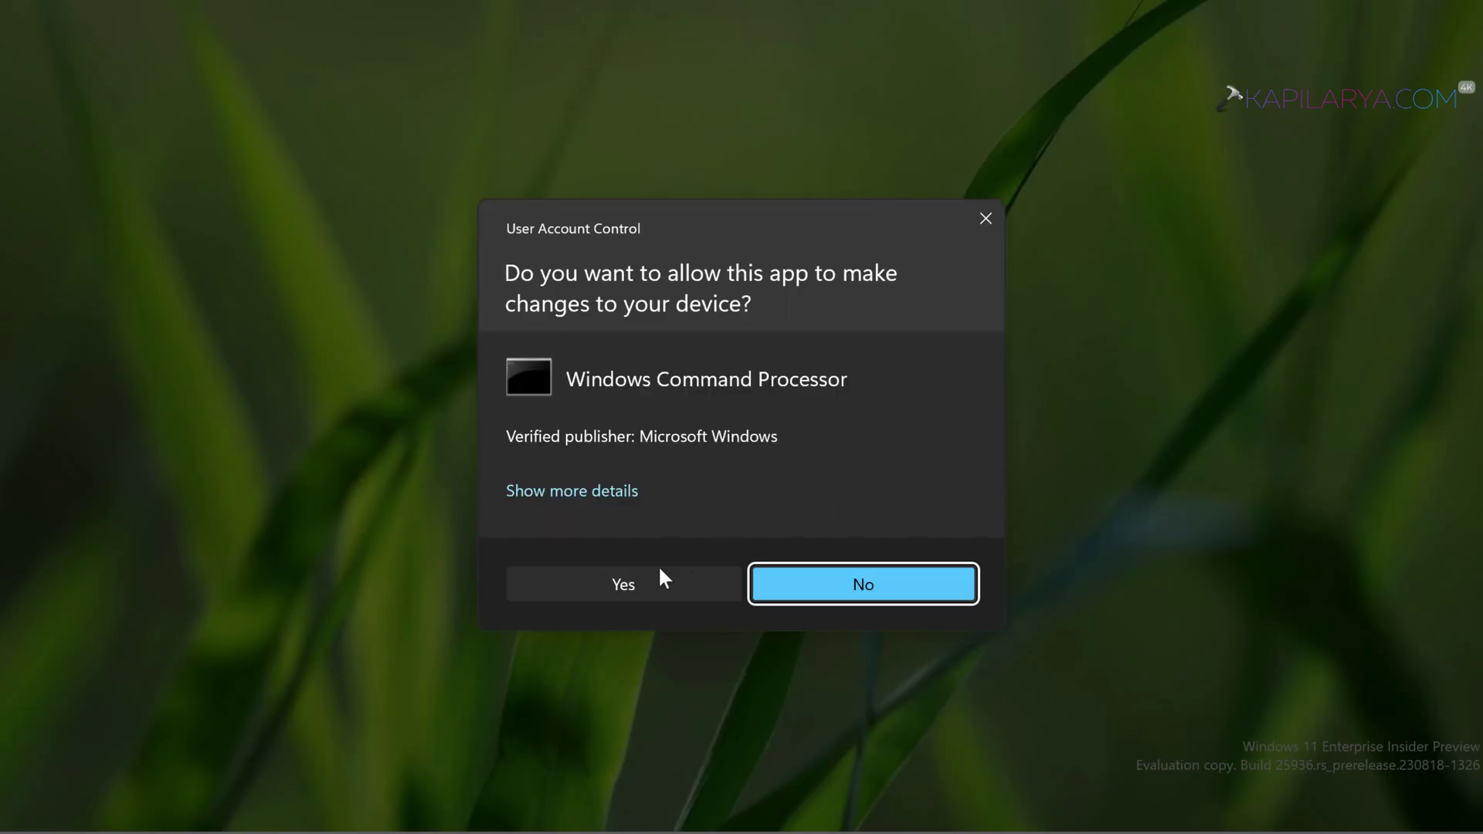
{"action": "left_click", "coordinate": [612, 586]}
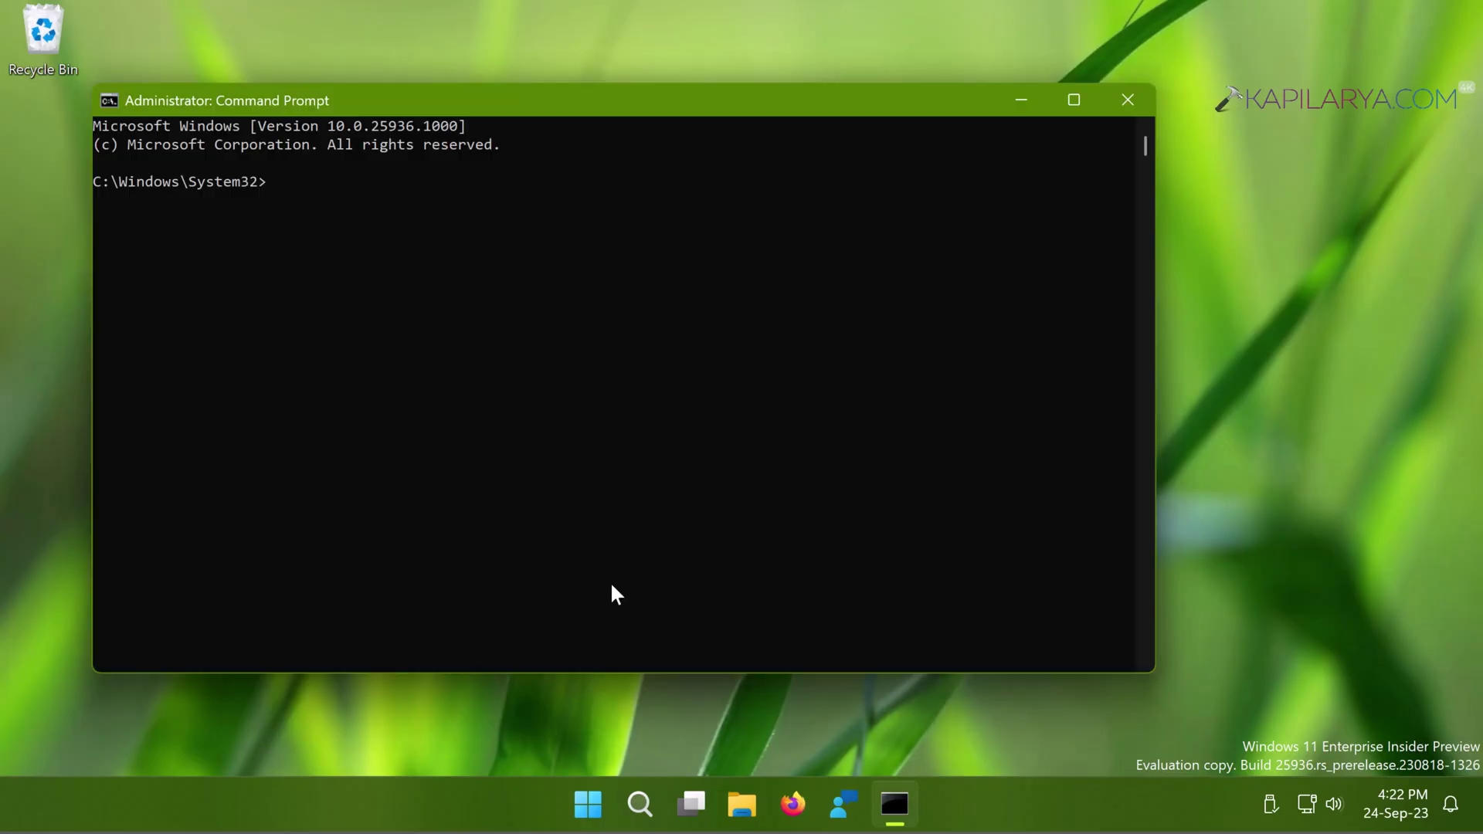
{"action": "type", "text": "sfc"}
{"action": "type", "text": " /scanno"}
{"action": "type", "text": "w"}
Run sfc /scannow in the elevated prompt and minimize the window while the scan runs.
{"action": "key", "text": "Return"}
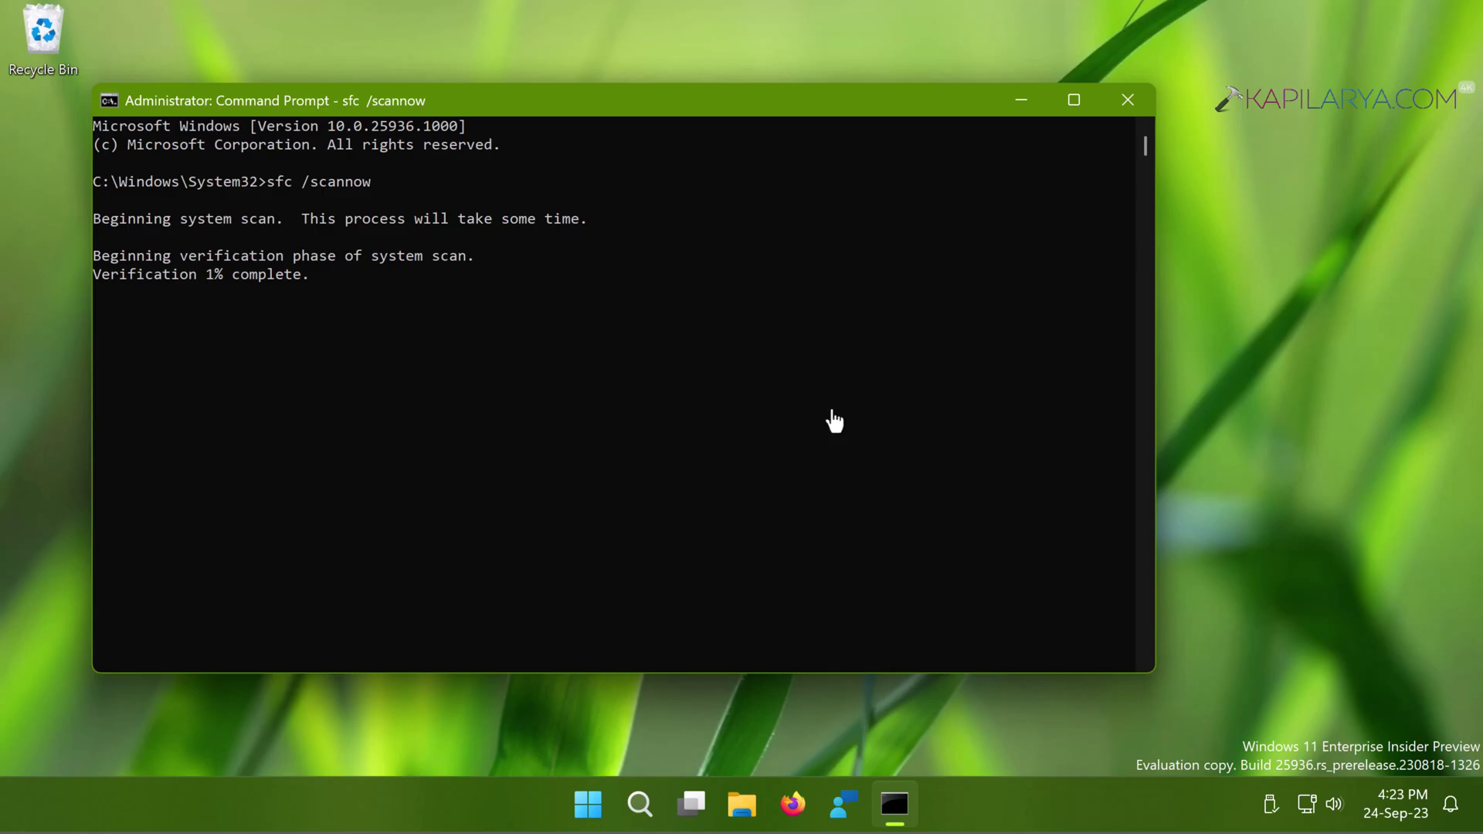
{"action": "left_click", "coordinate": [1026, 100]}
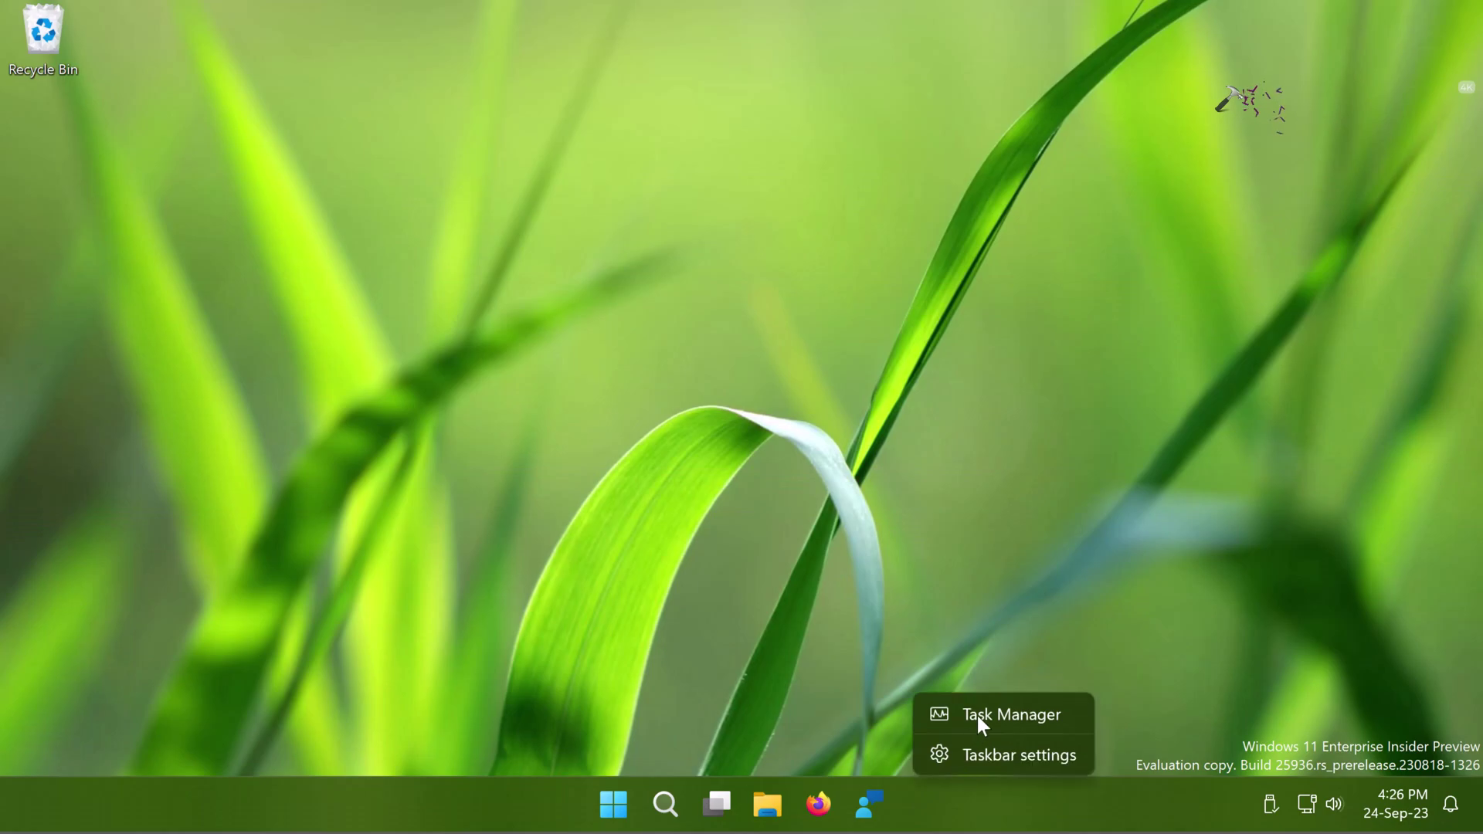
Restart the Windows Explorer process from Task Manager's process list.
{"action": "left_click", "coordinate": [977, 716]}
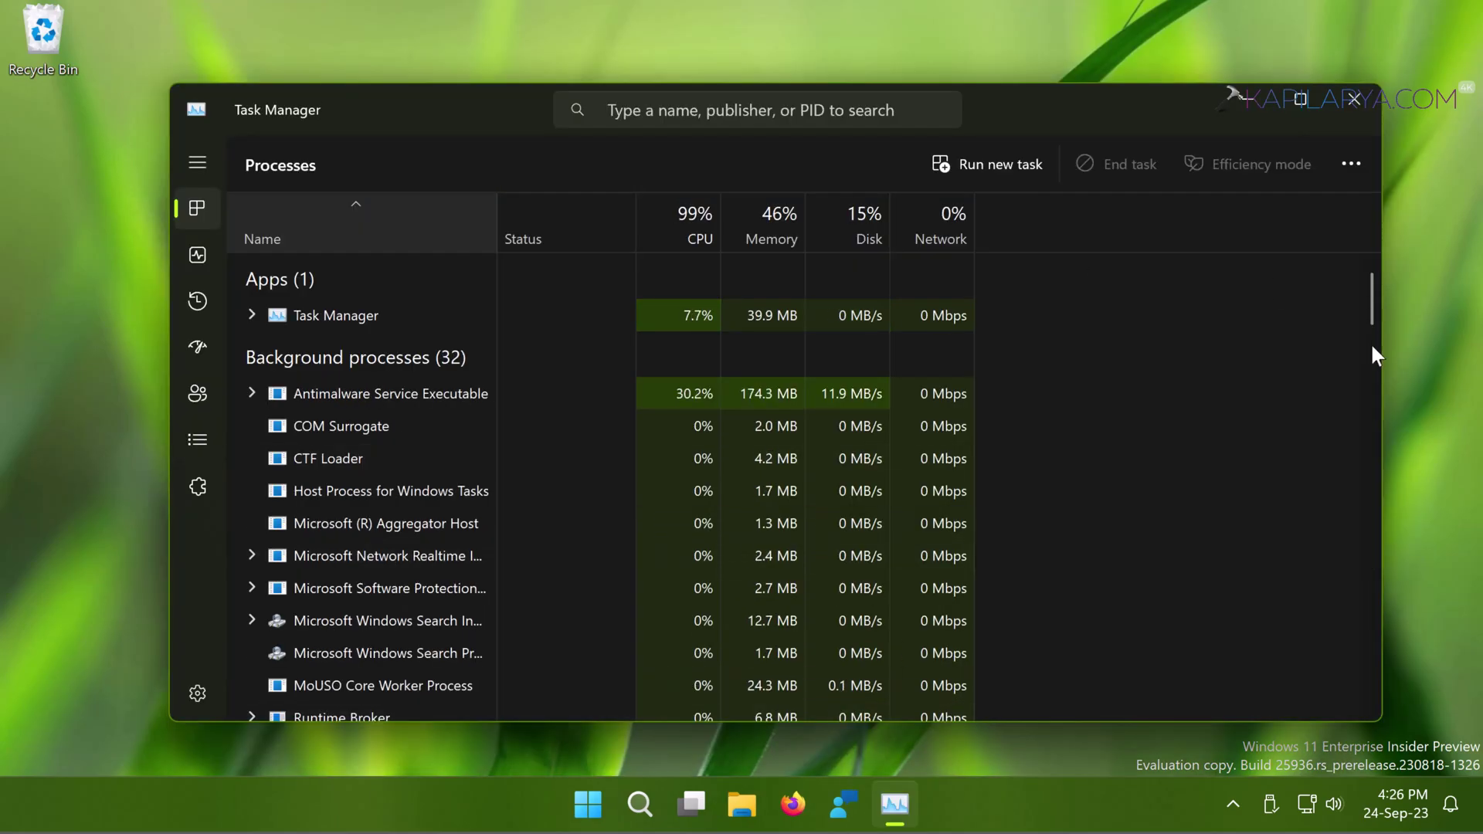
{"action": "scroll", "coordinate": [1371, 342], "scroll_direction": "down", "scroll_amount": 2}
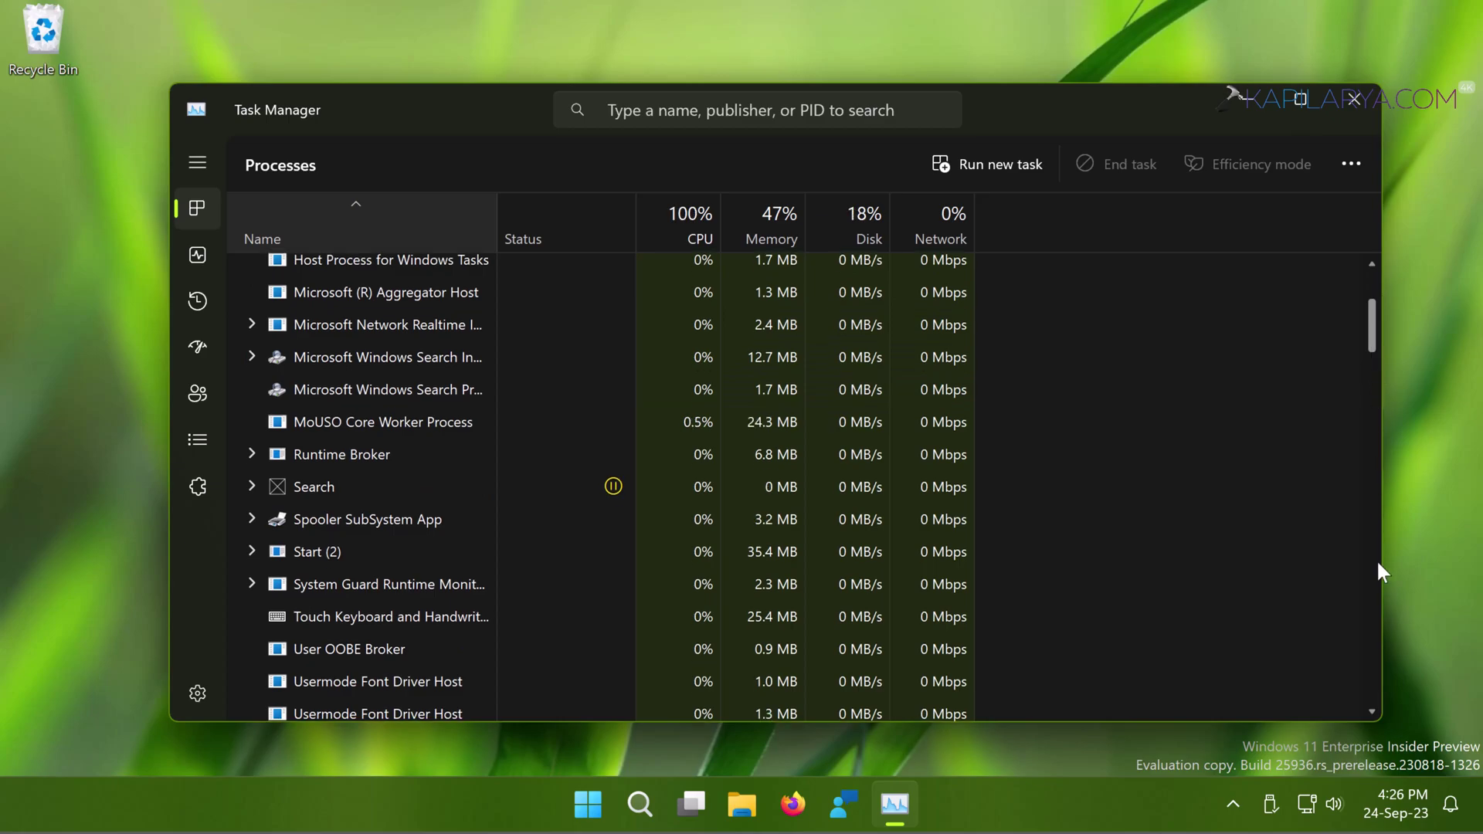
{"action": "scroll", "coordinate": [1373, 685], "scroll_direction": "down", "scroll_amount": 3}
{"action": "scroll", "coordinate": [1373, 696], "scroll_direction": "down", "scroll_amount": 6}
{"action": "scroll", "coordinate": [1372, 712], "scroll_direction": "down", "scroll_amount": 4}
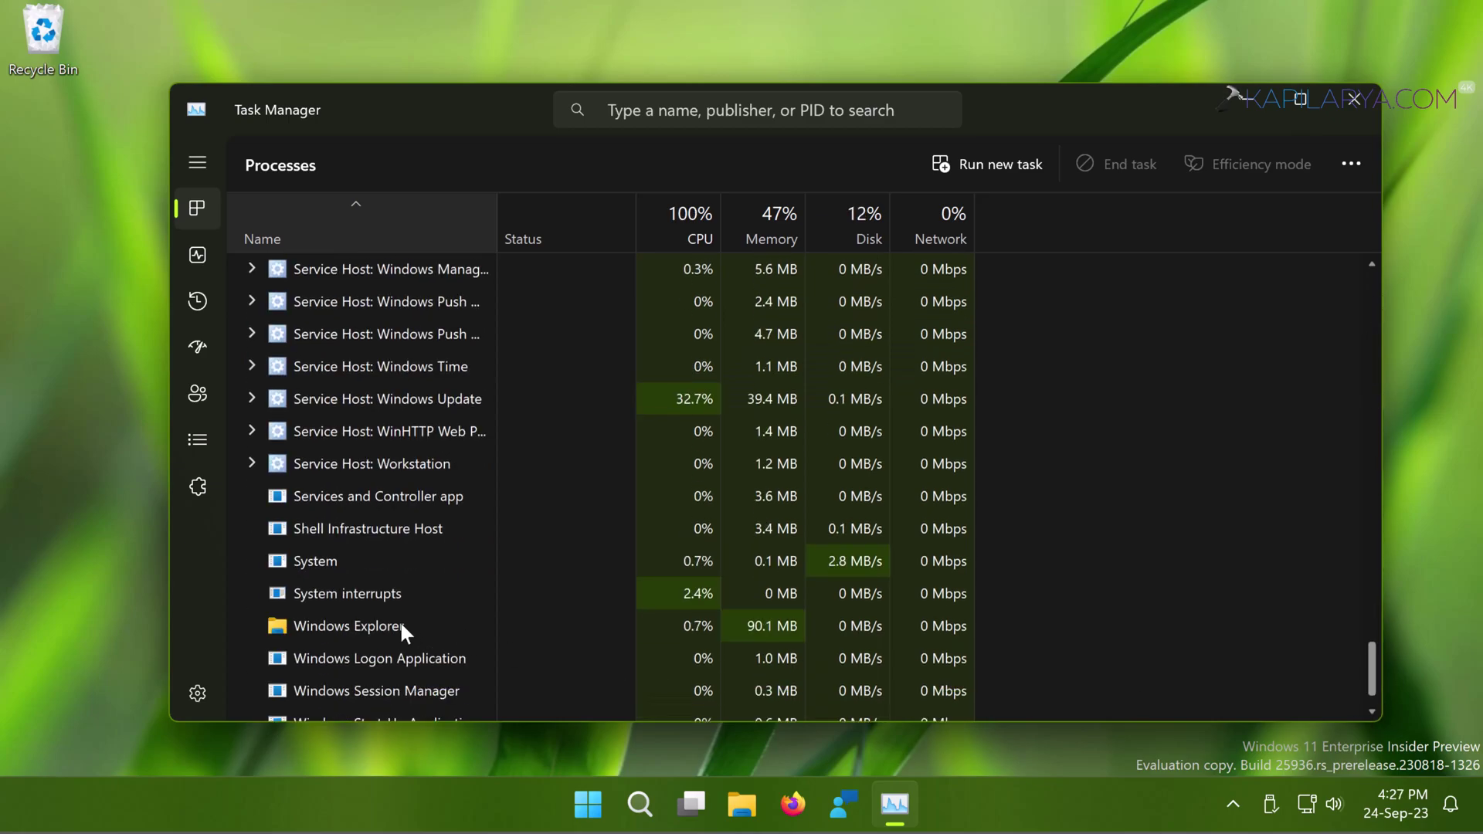
{"action": "scroll", "coordinate": [400, 626], "scroll_direction": "down", "scroll_amount": 1}
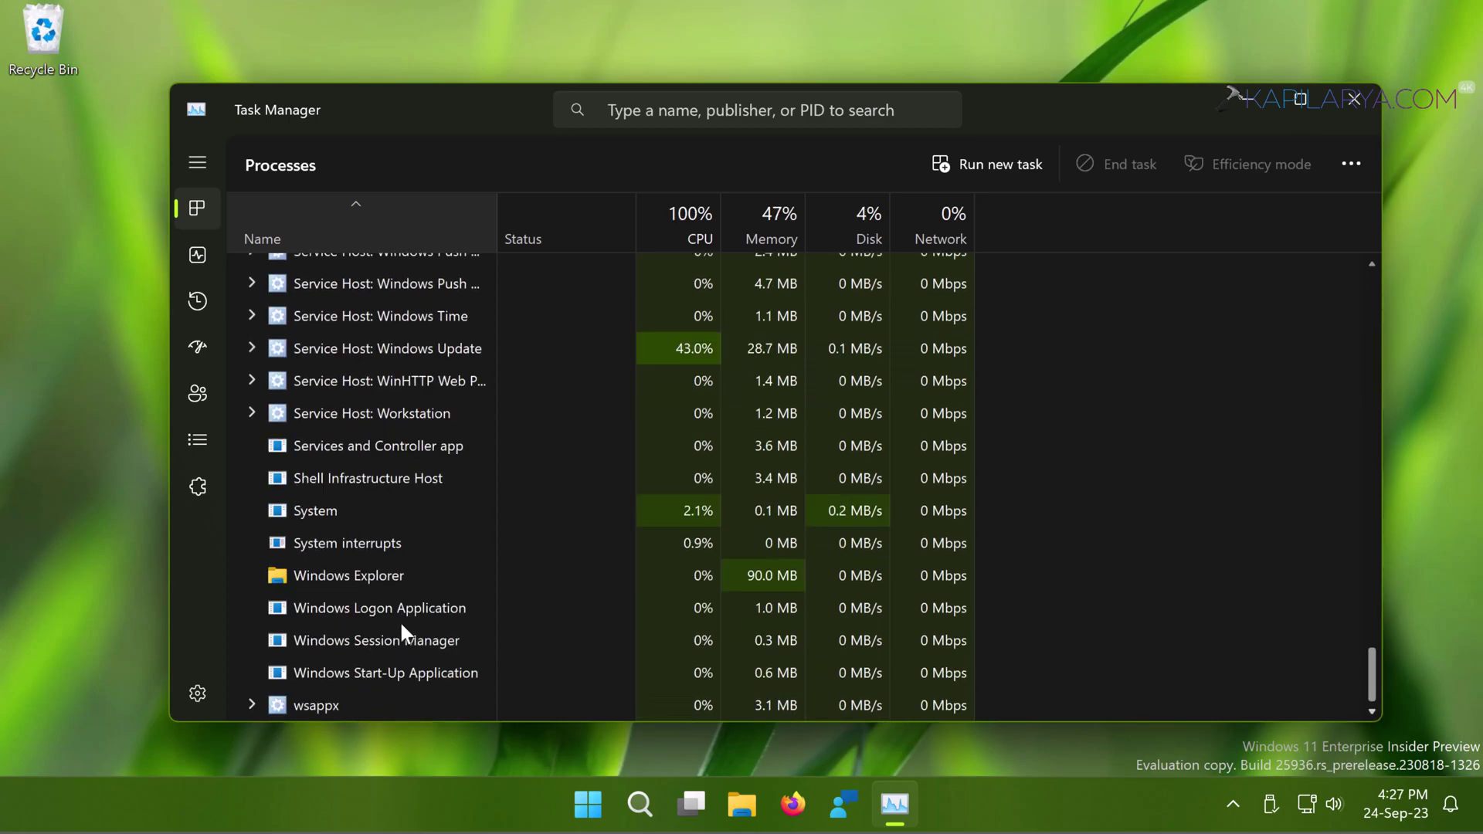
{"action": "left_click", "coordinate": [400, 574]}
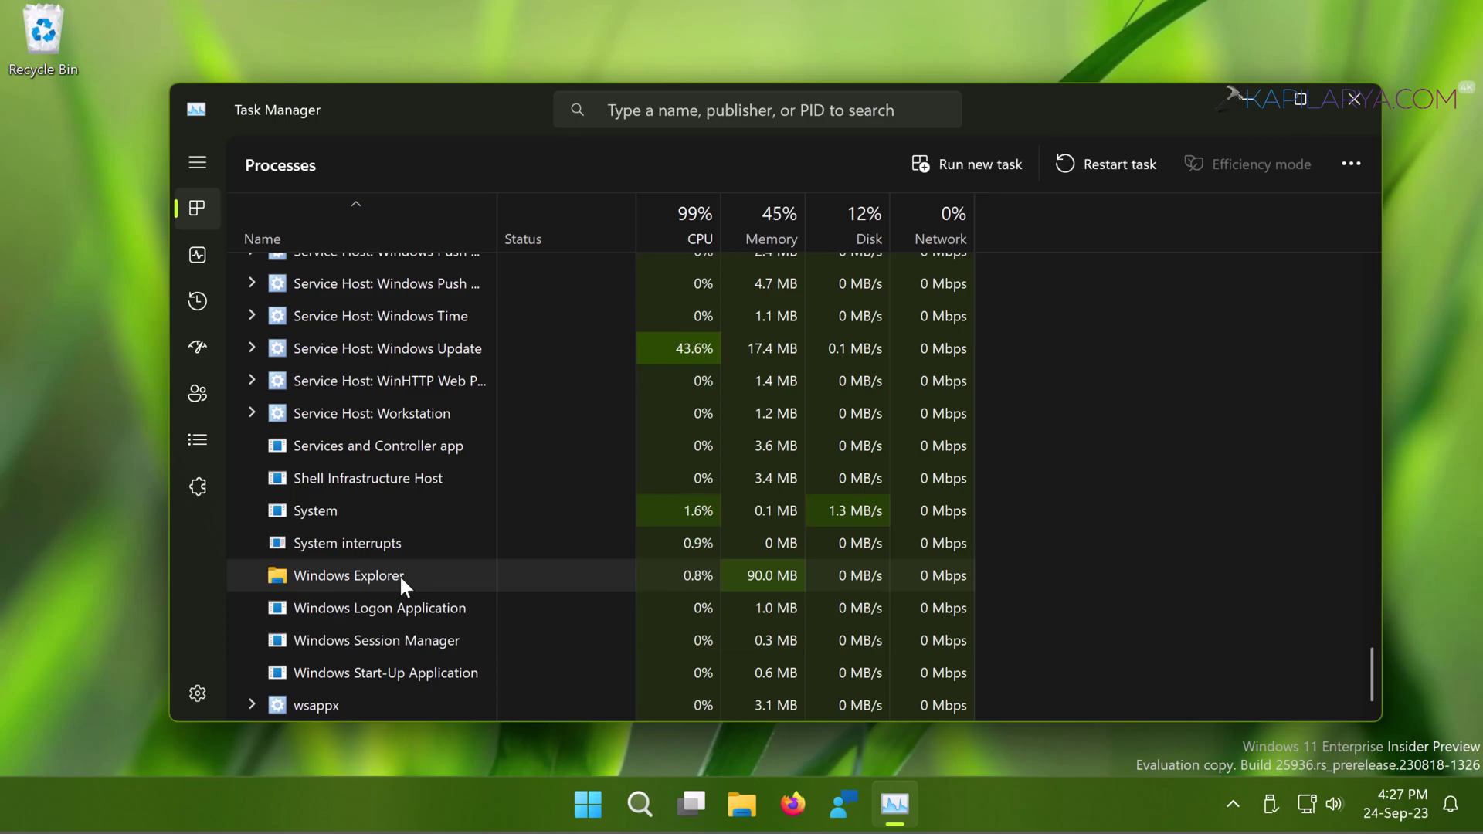
{"action": "left_click", "coordinate": [1111, 159]}
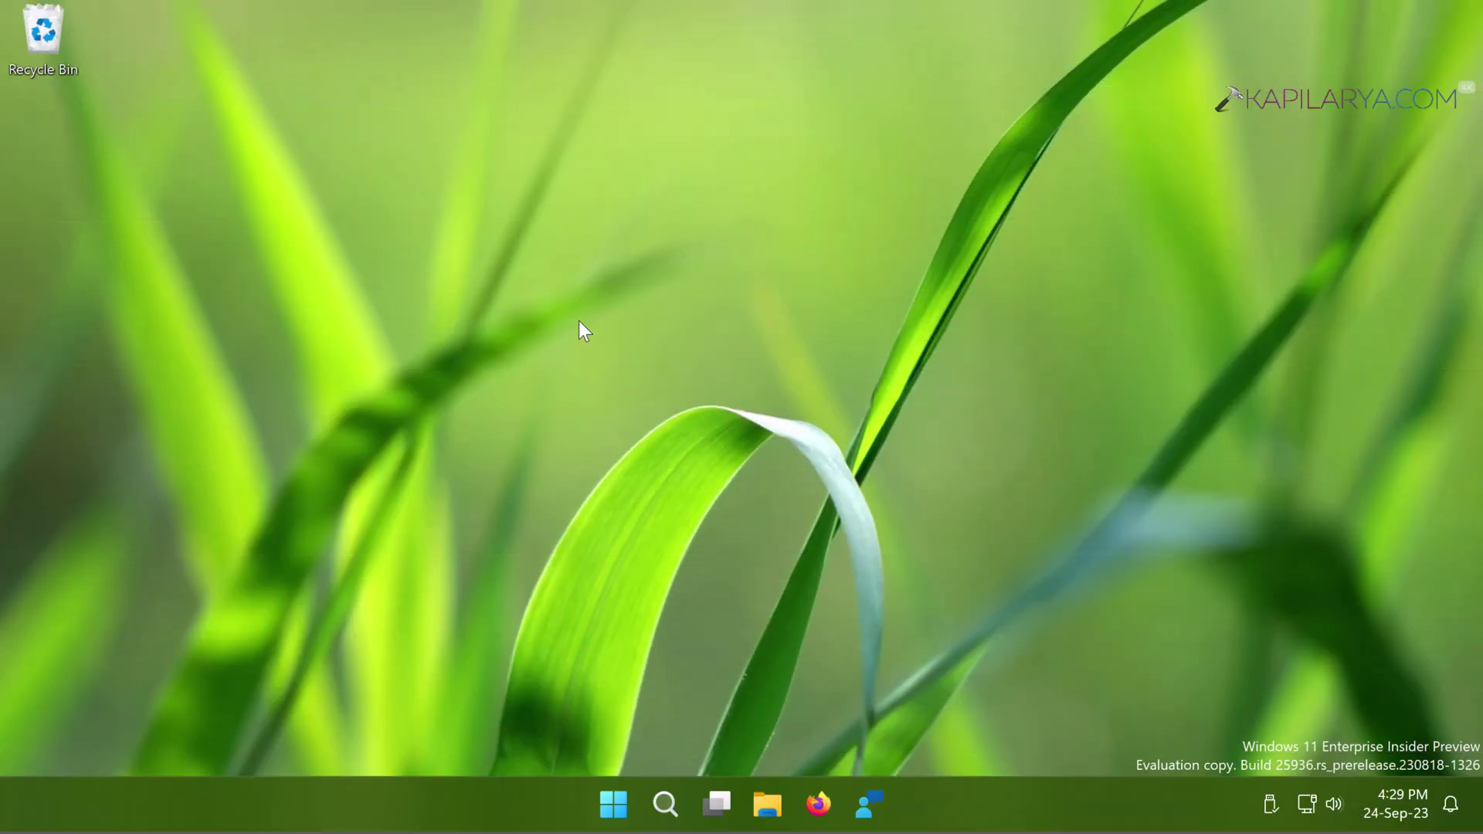
Launch Control Panel from Search, open File Explorer Options and move the dialog toward screen centre.
{"action": "left_click", "coordinate": [665, 792]}
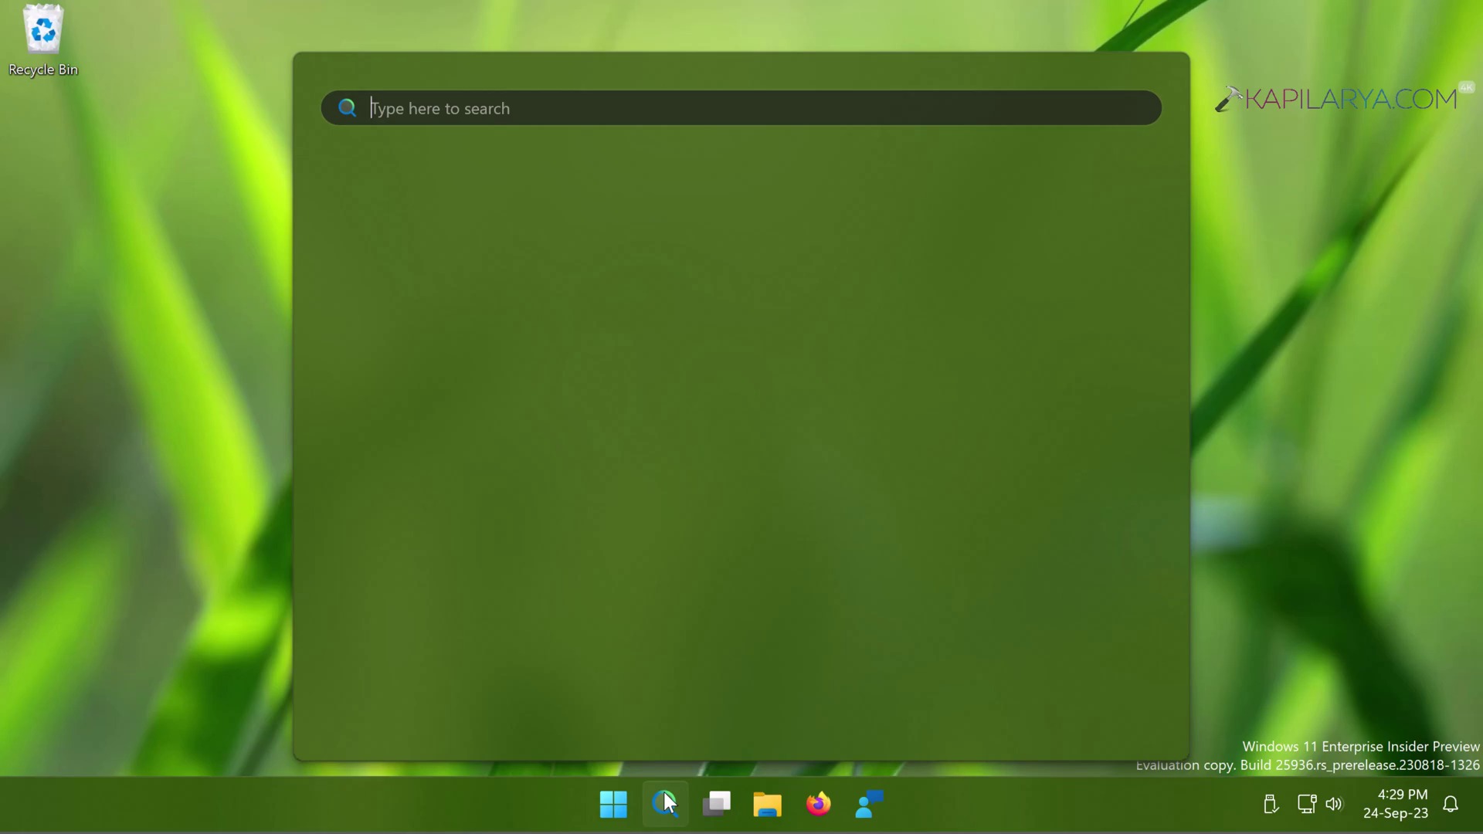
{"action": "type", "text": "control"}
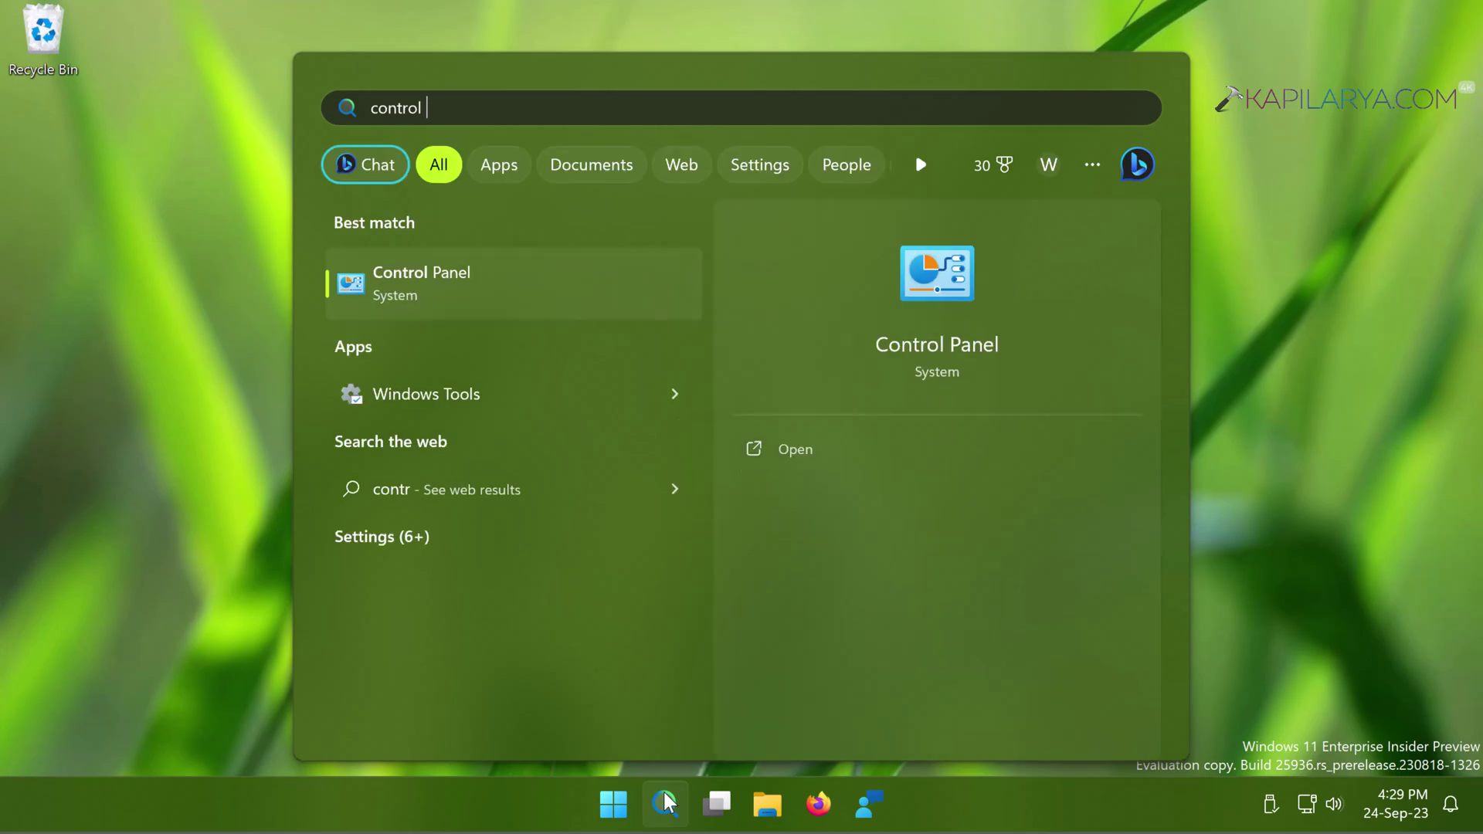
{"action": "left_click", "coordinate": [801, 449]}
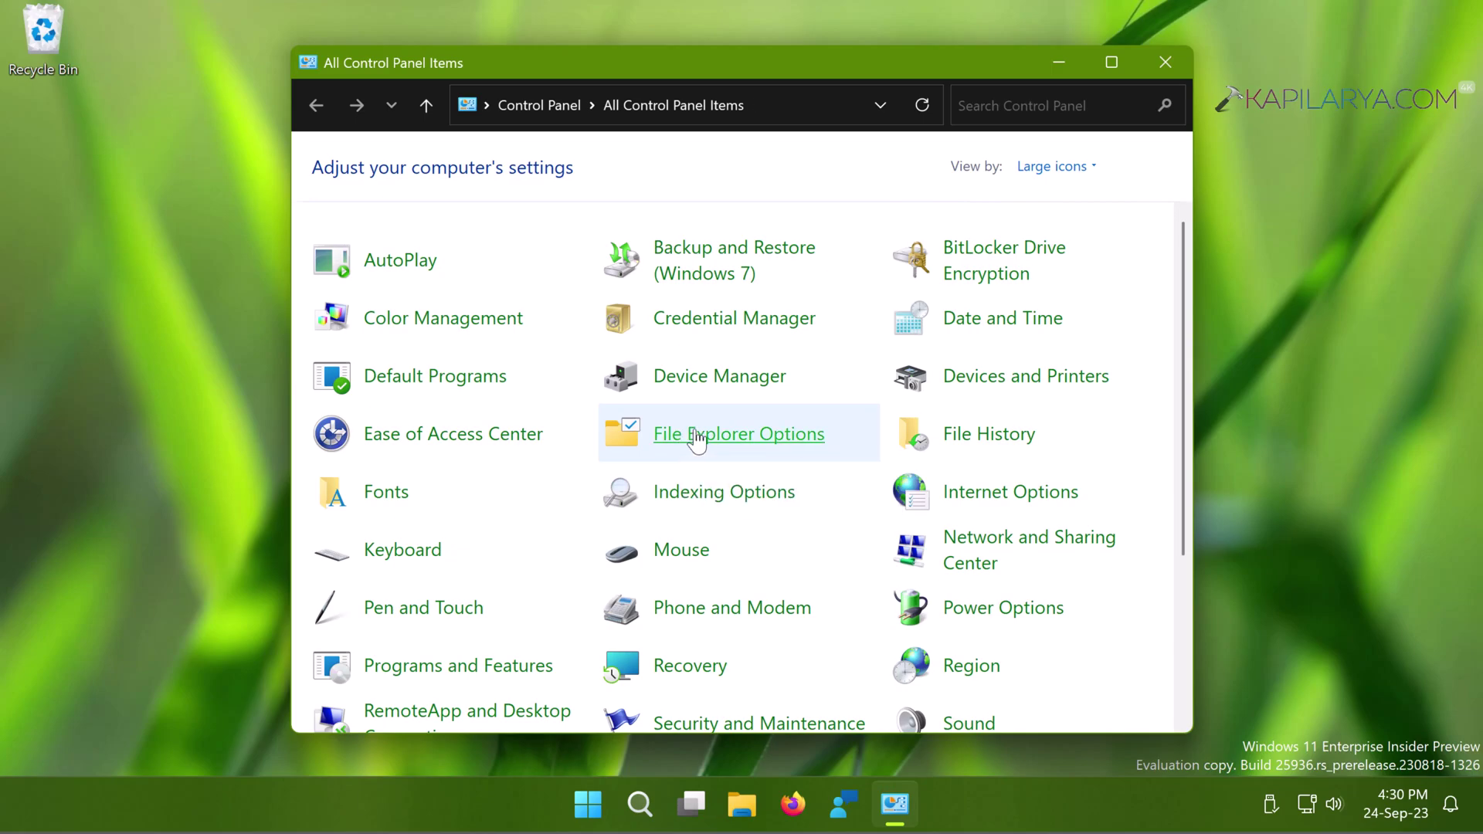
{"action": "left_click", "coordinate": [696, 441]}
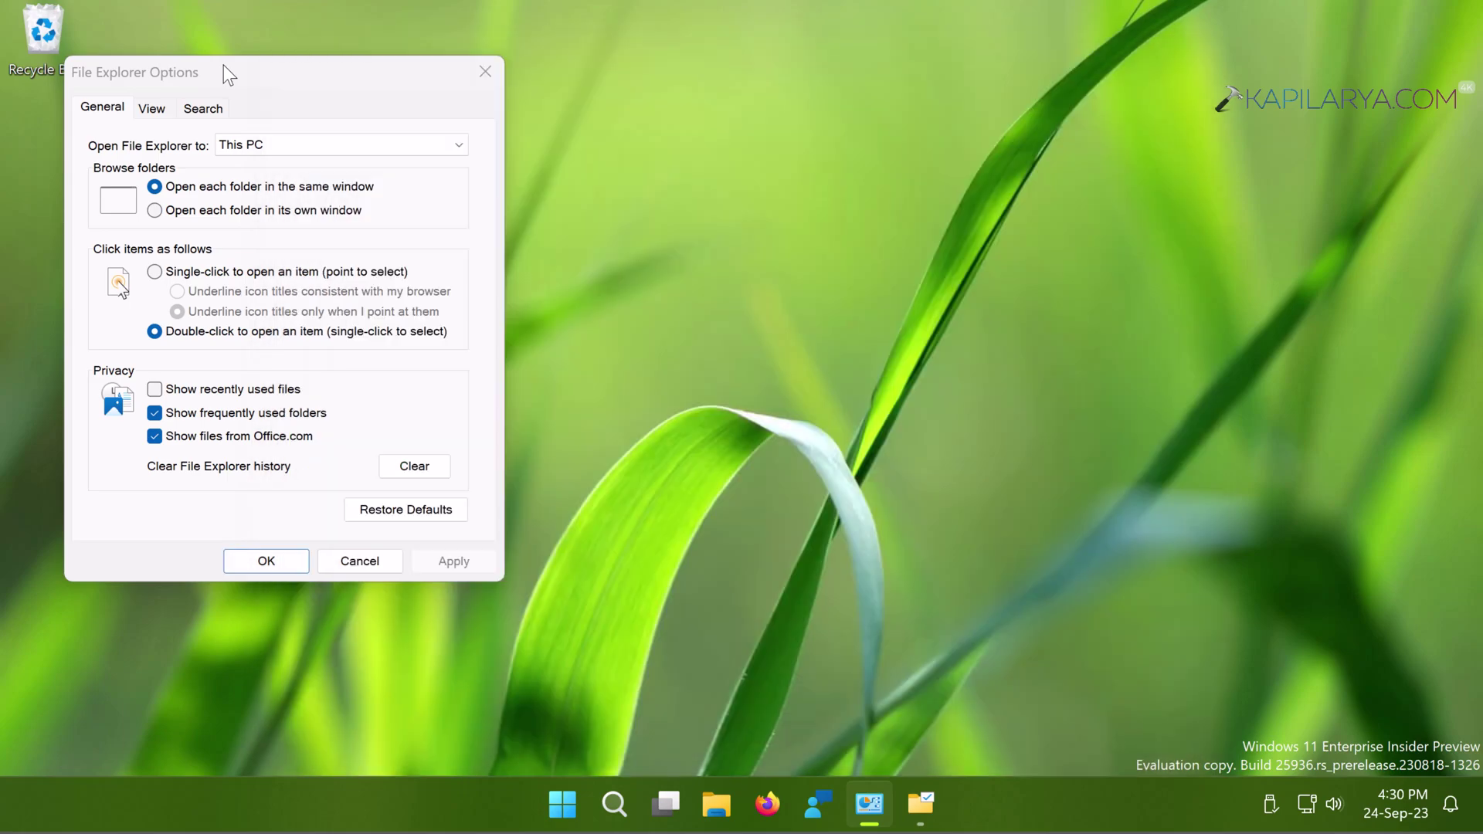
{"action": "left_click_drag", "start_coordinate": [224, 65], "coordinate": [413, 105]}
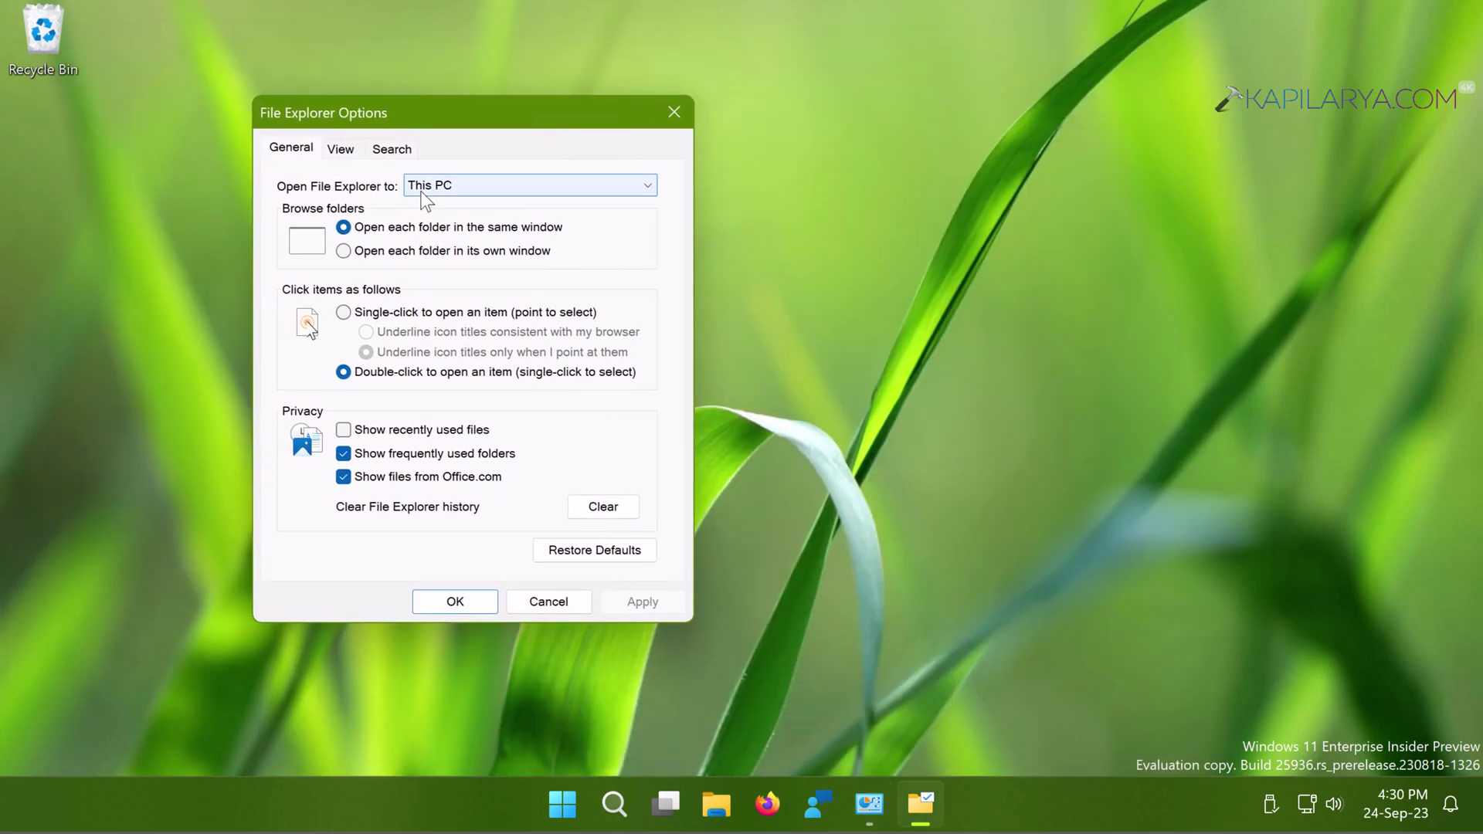
Keep File Explorer opening to This PC, clear its history and restore the folder options to defaults.
{"action": "left_click", "coordinate": [425, 197]}
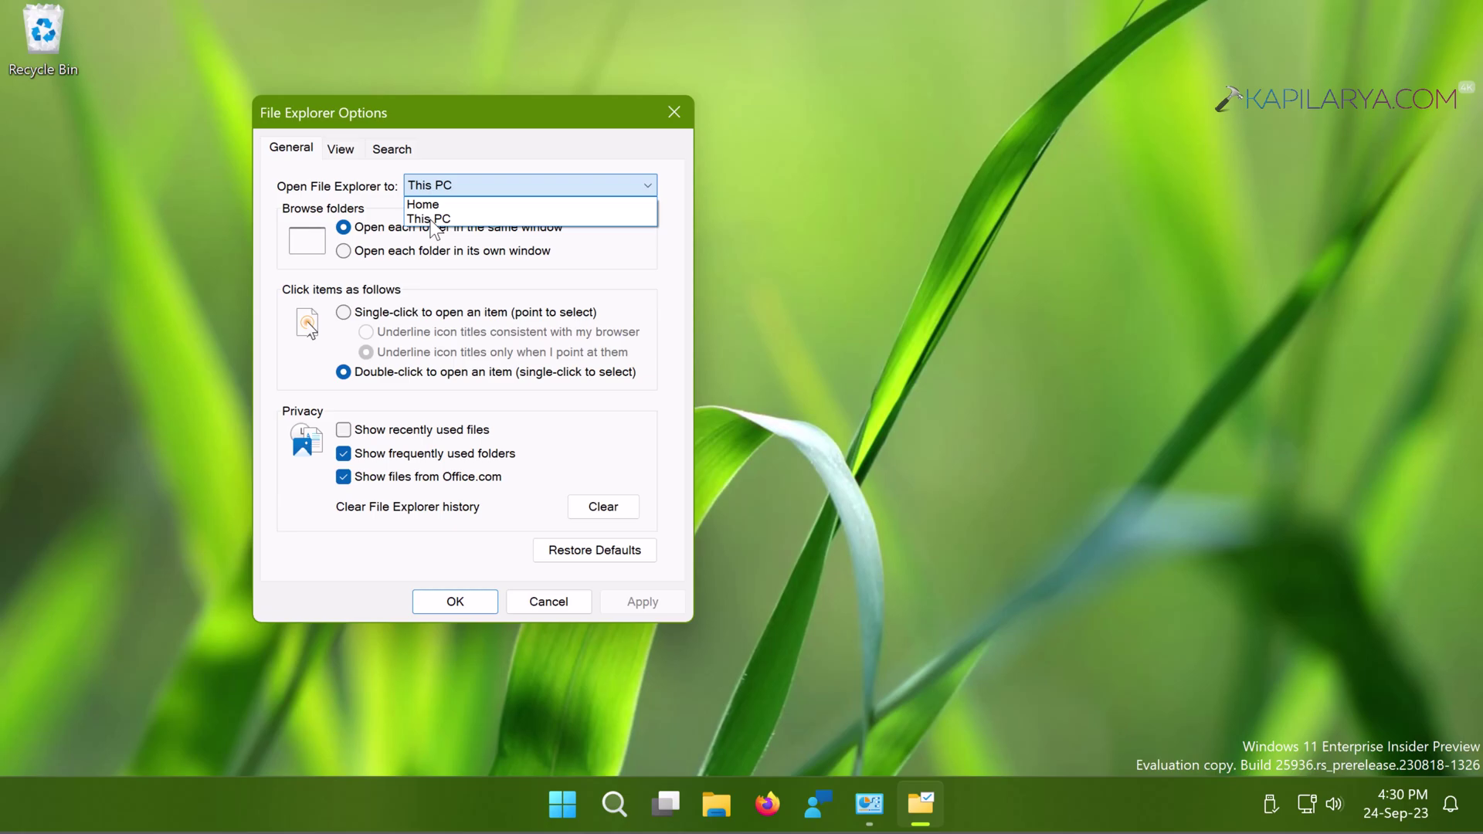
{"action": "left_click", "coordinate": [679, 275]}
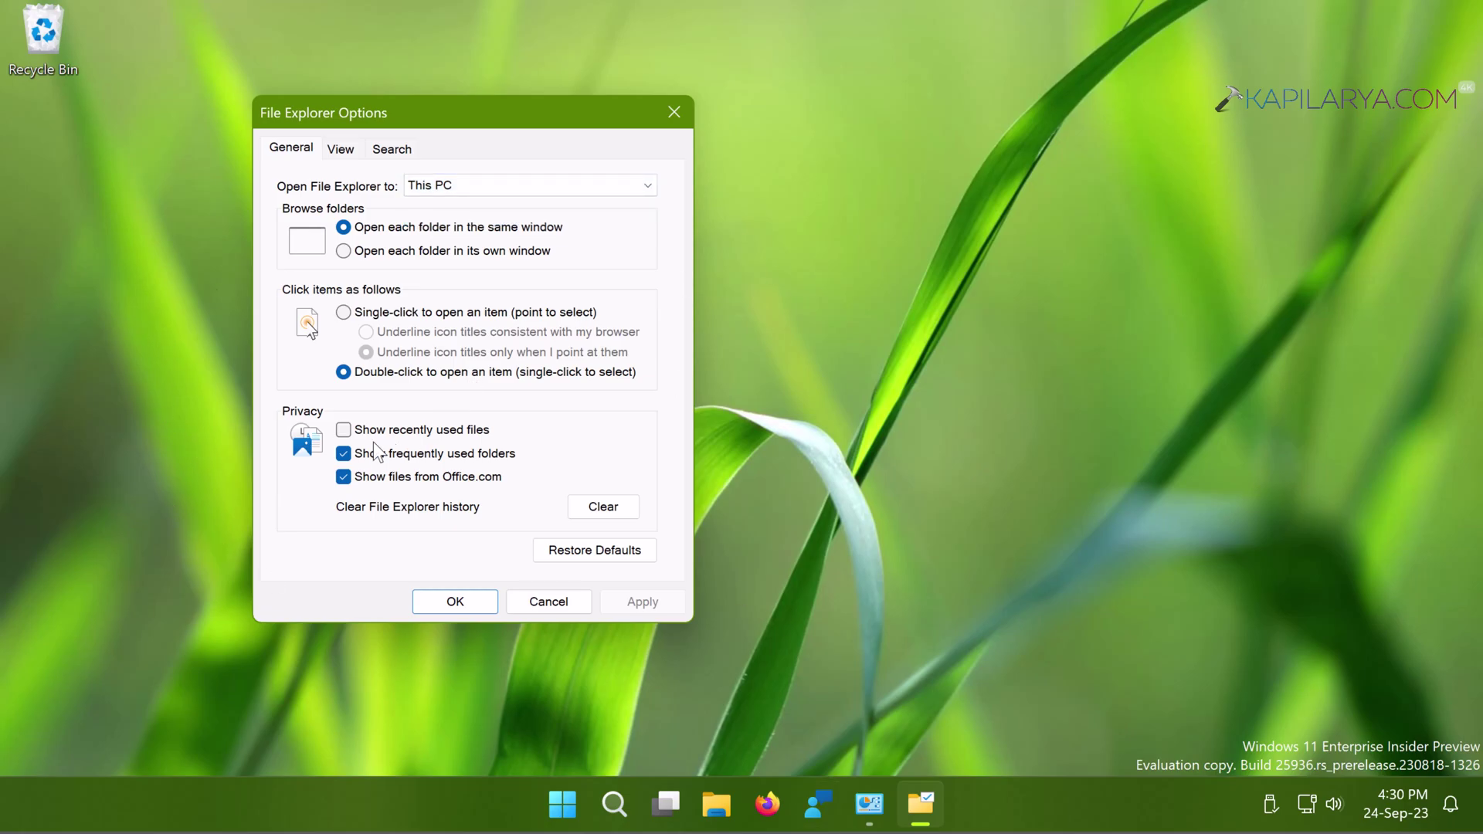
{"action": "left_click", "coordinate": [593, 513]}
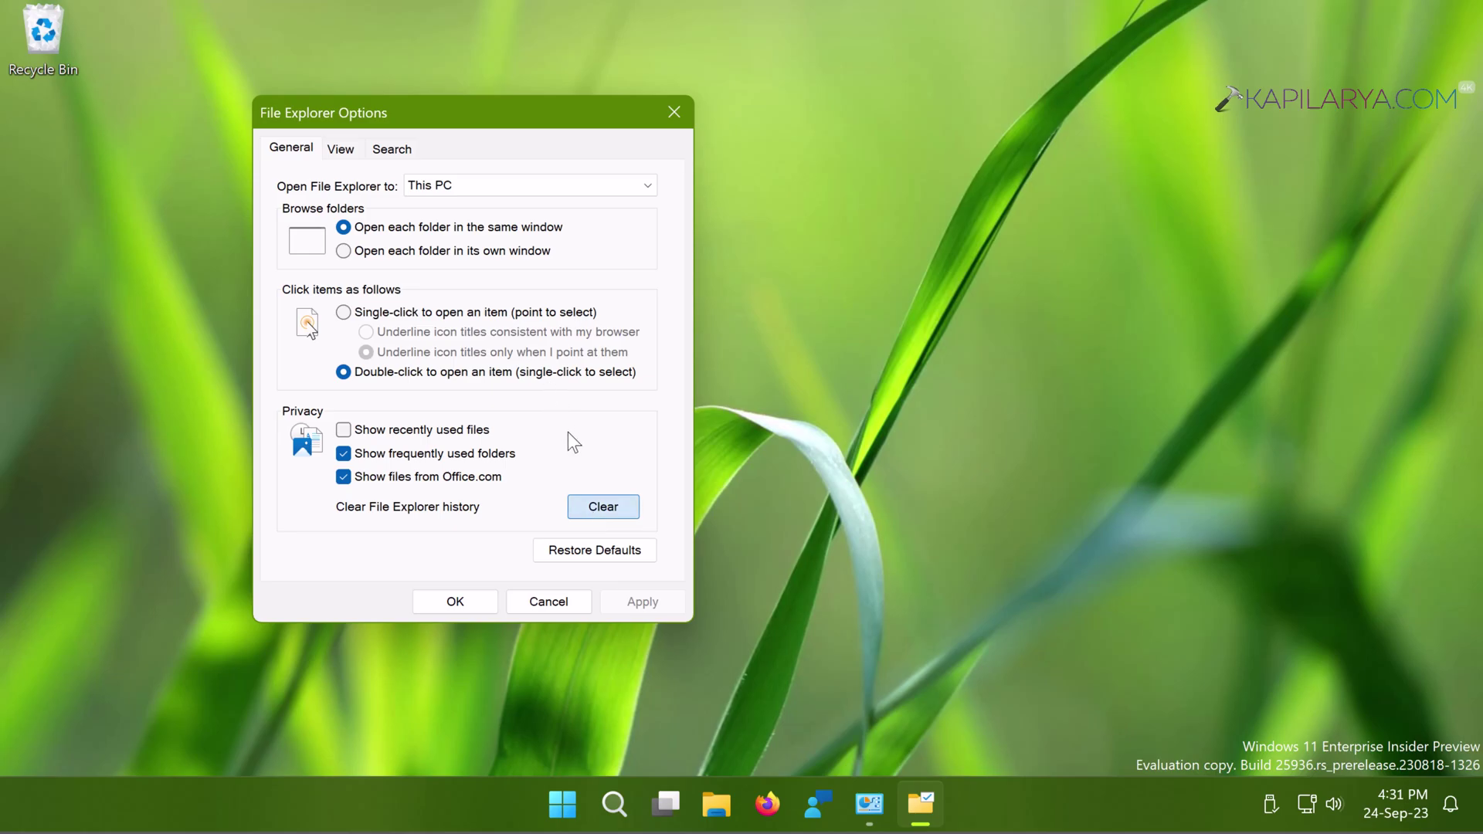
{"action": "left_click", "coordinate": [554, 554]}
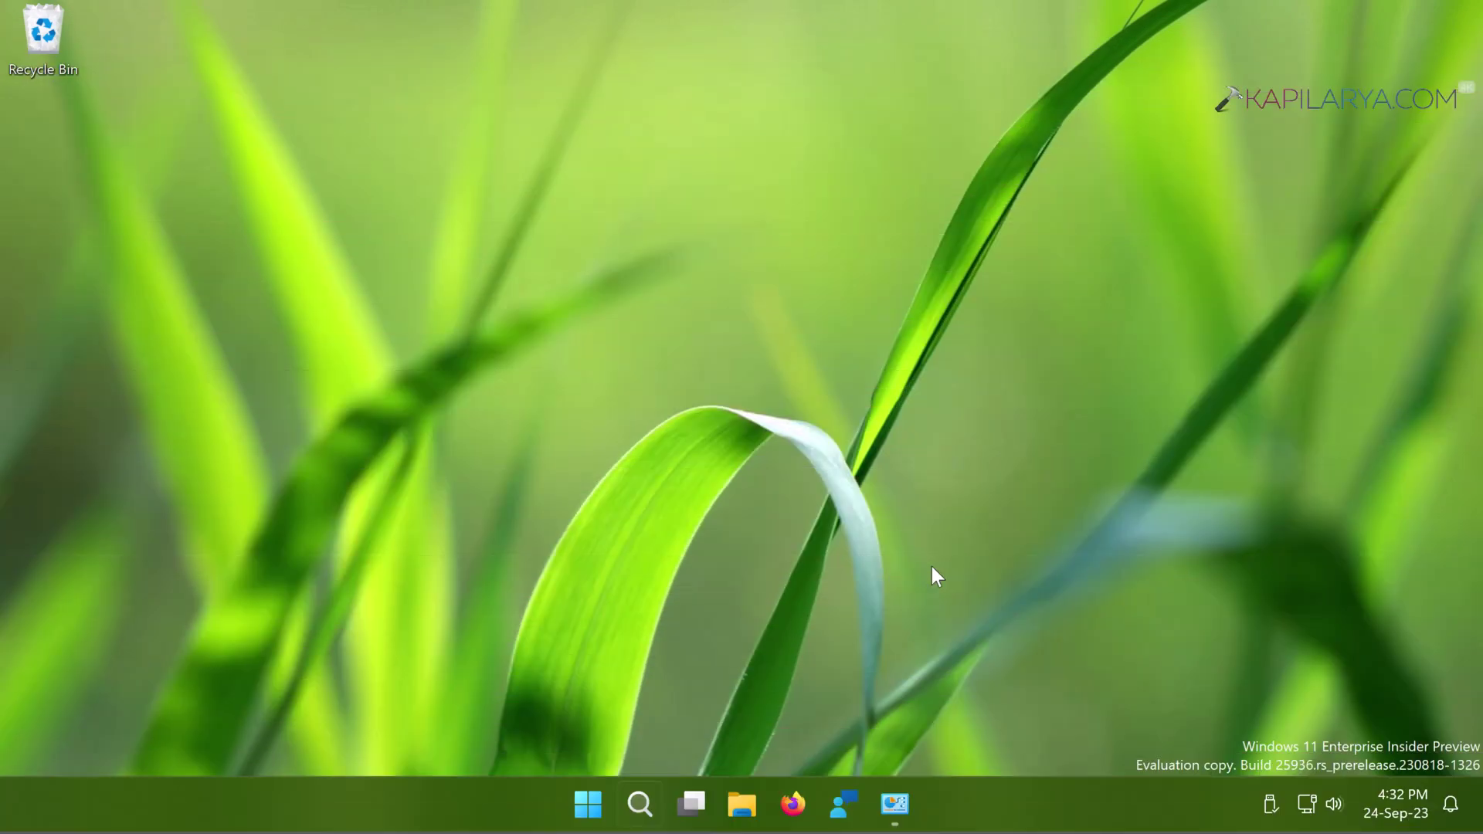
Search for 'cmd' again and launch Command Prompt as administrator, approving the UAC prompt.
{"action": "key", "text": "super+s"}
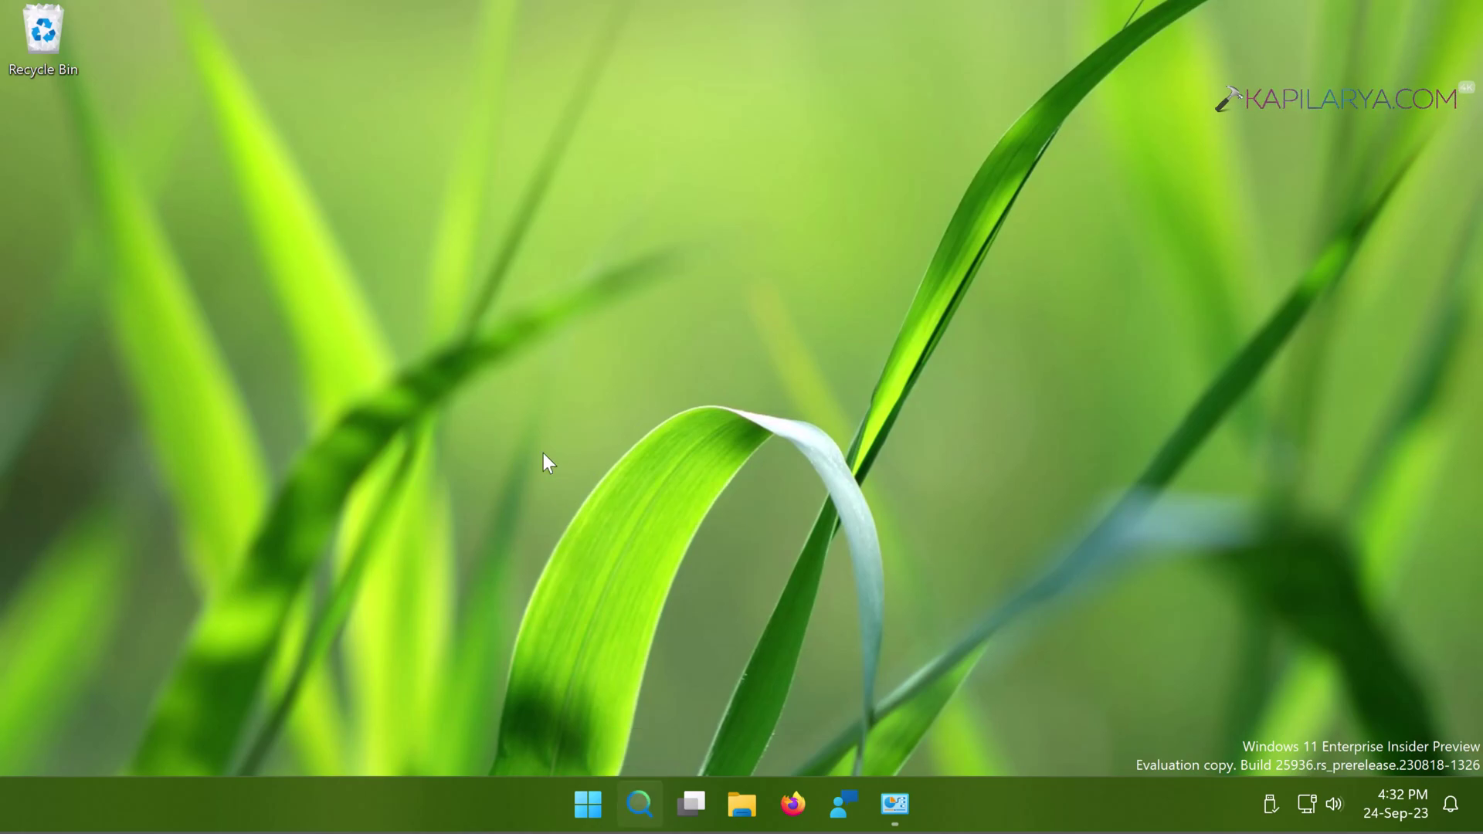
{"action": "key", "text": "super+s"}
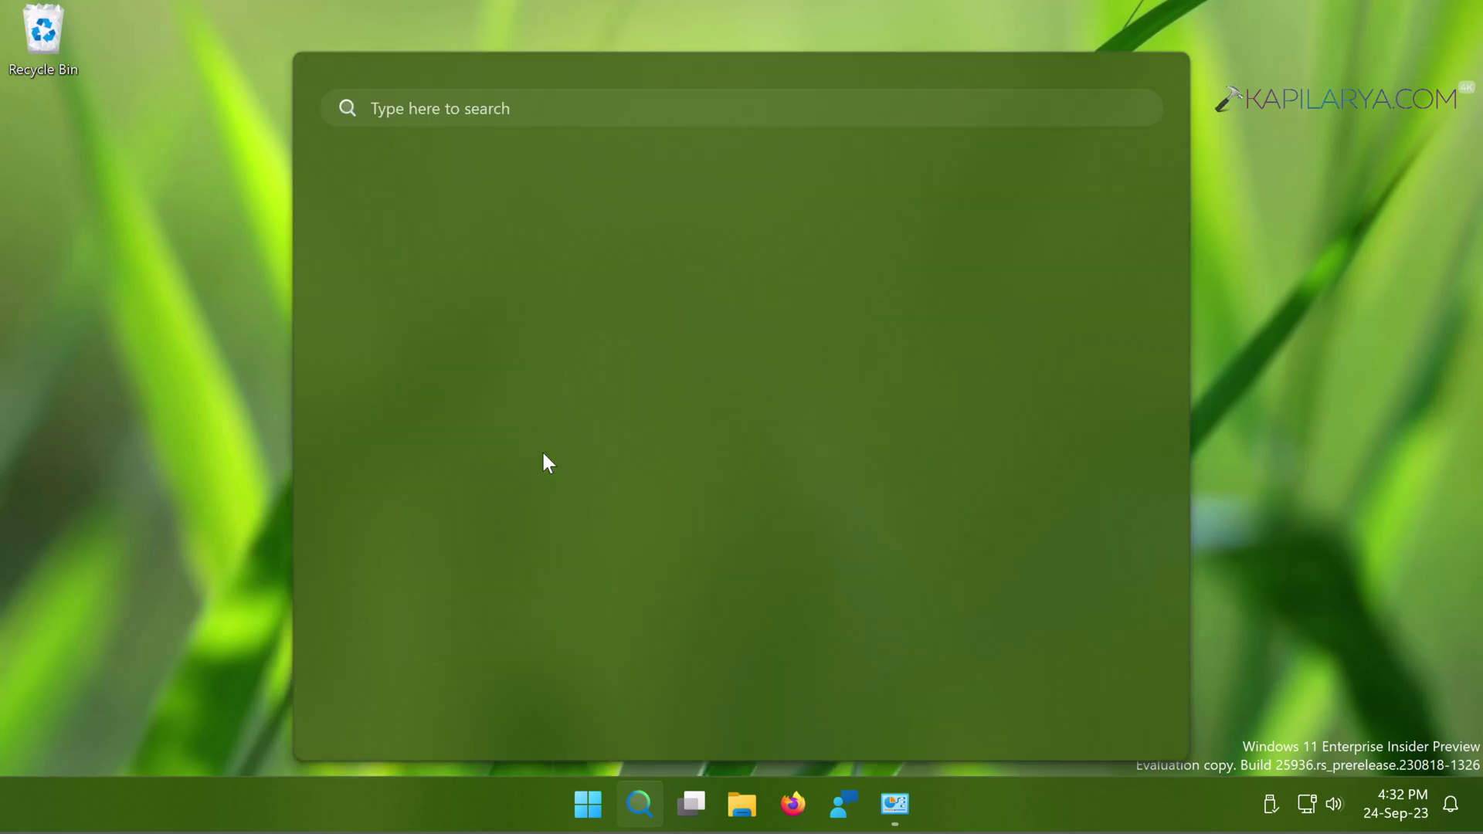
{"action": "left_click", "coordinate": [432, 113]}
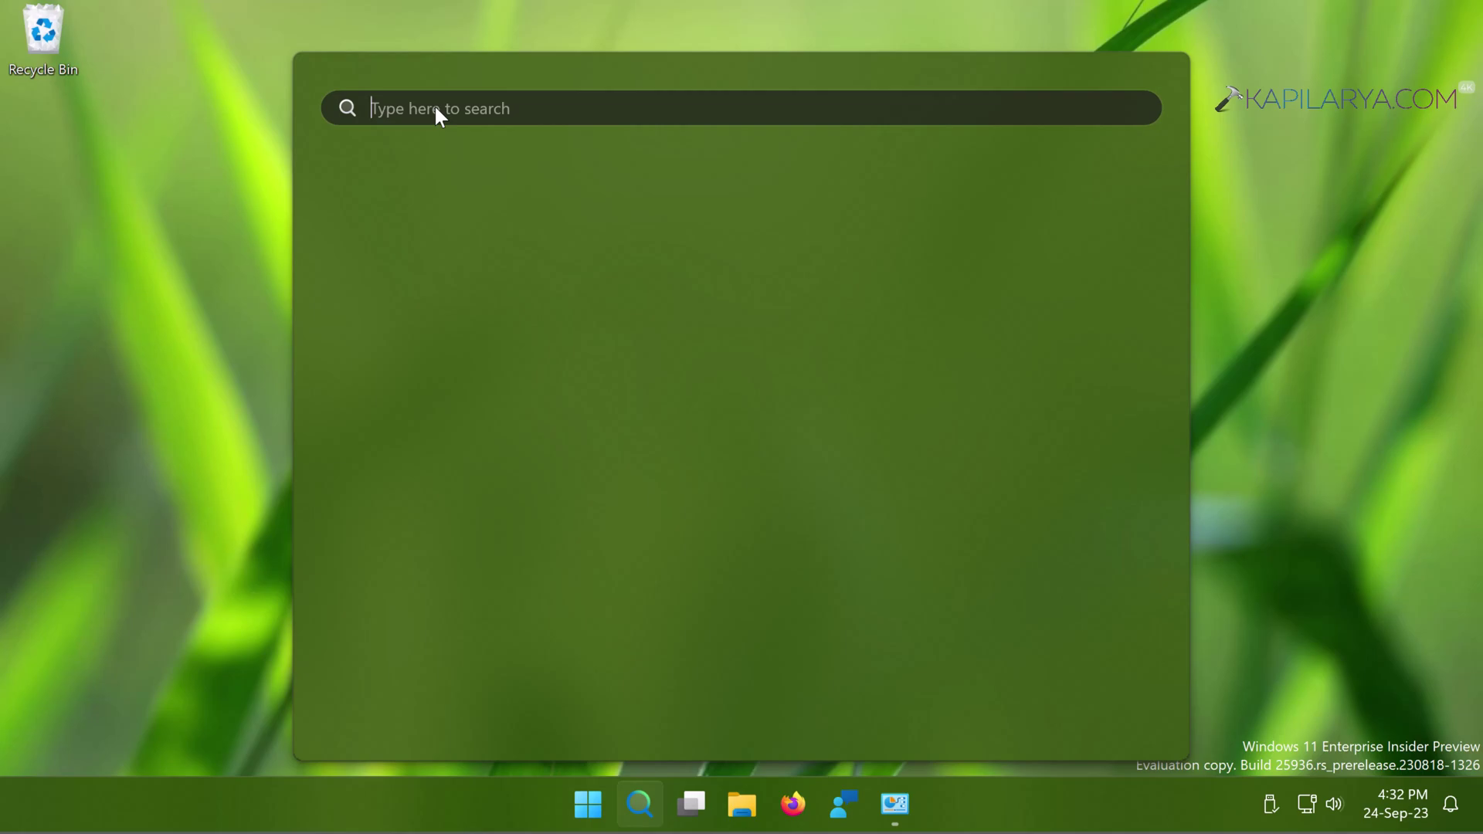
{"action": "type", "text": "cmd"}
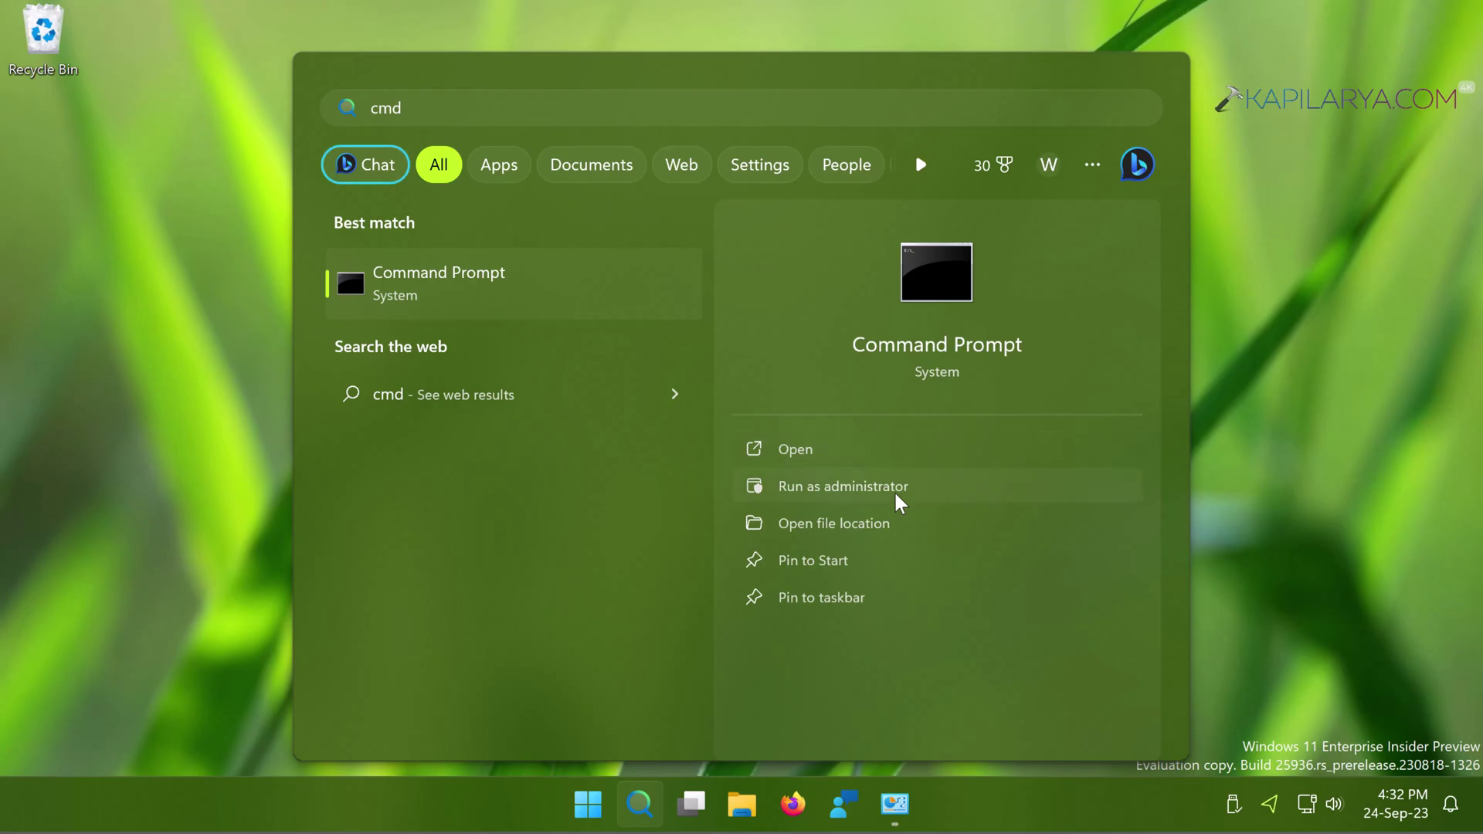
{"action": "left_click", "coordinate": [895, 497]}
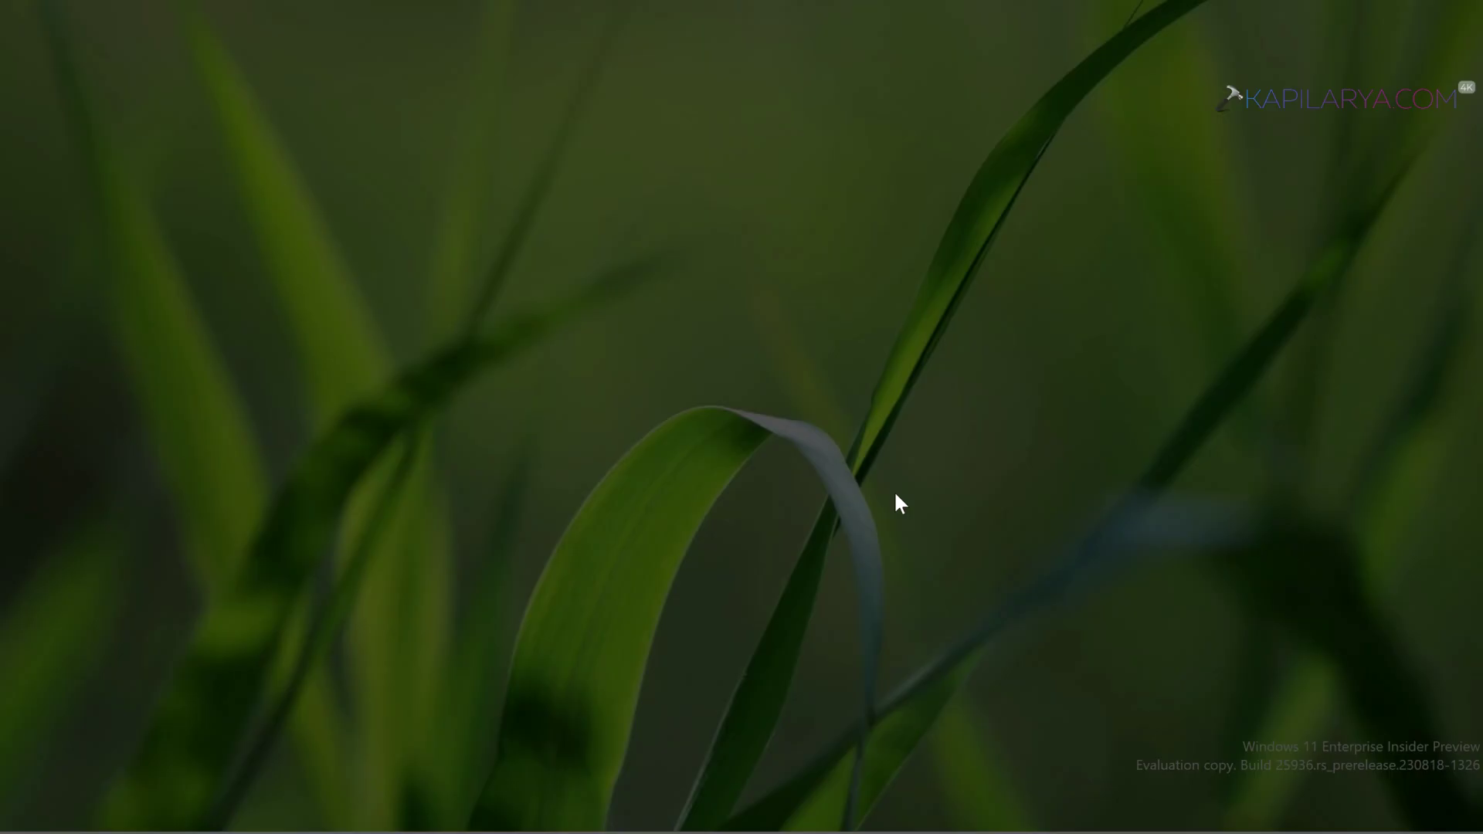
{"action": "left_click", "coordinate": [585, 587]}
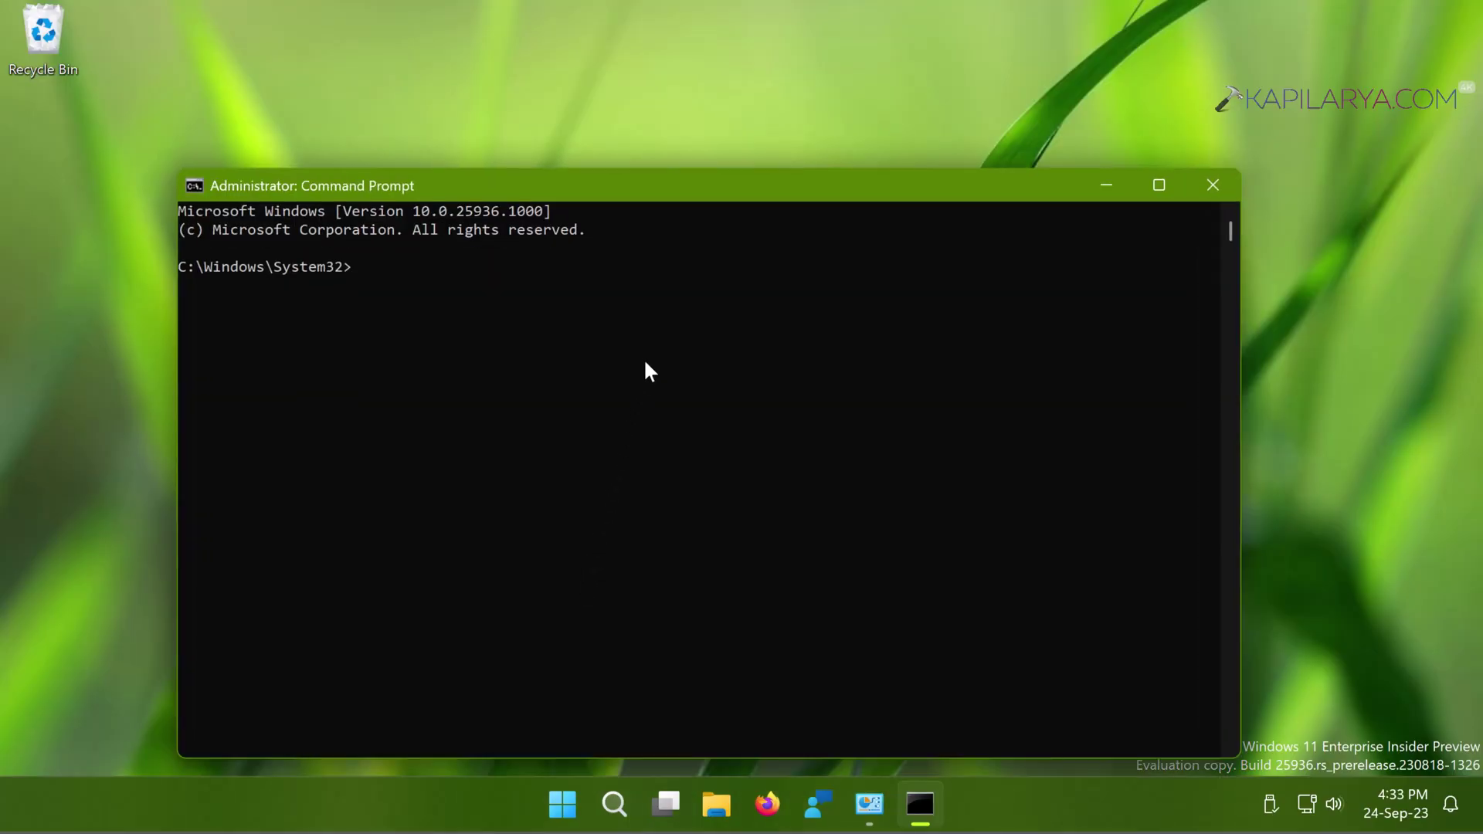
{"action": "type", "text": "DISM.exe /Online /Cleanup-image /Restorehealth"}
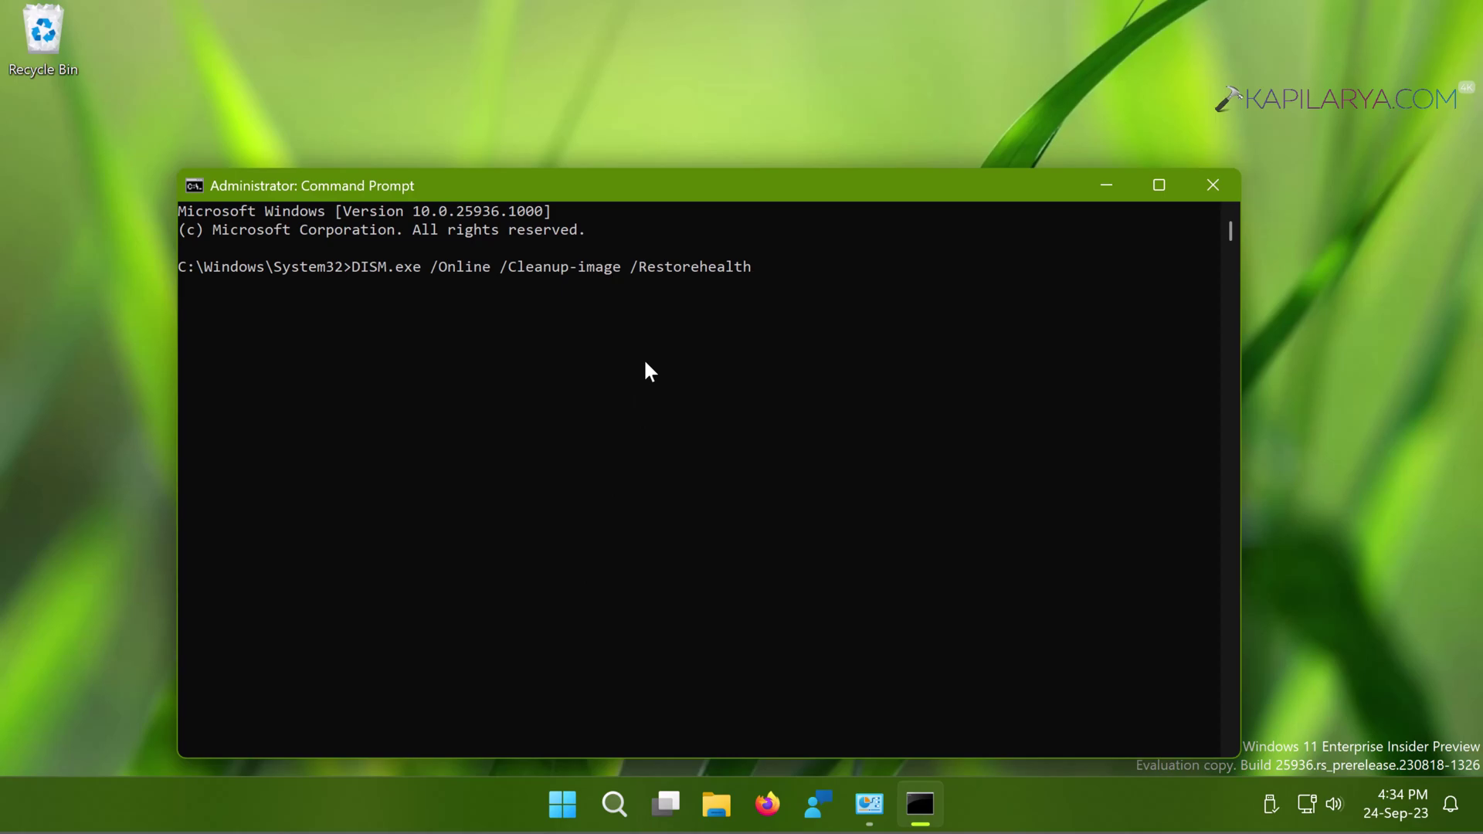
Run DISM.exe /Online /Cleanup-image /Restorehealth in the elevated Command Prompt.
{"action": "key", "text": "Return"}
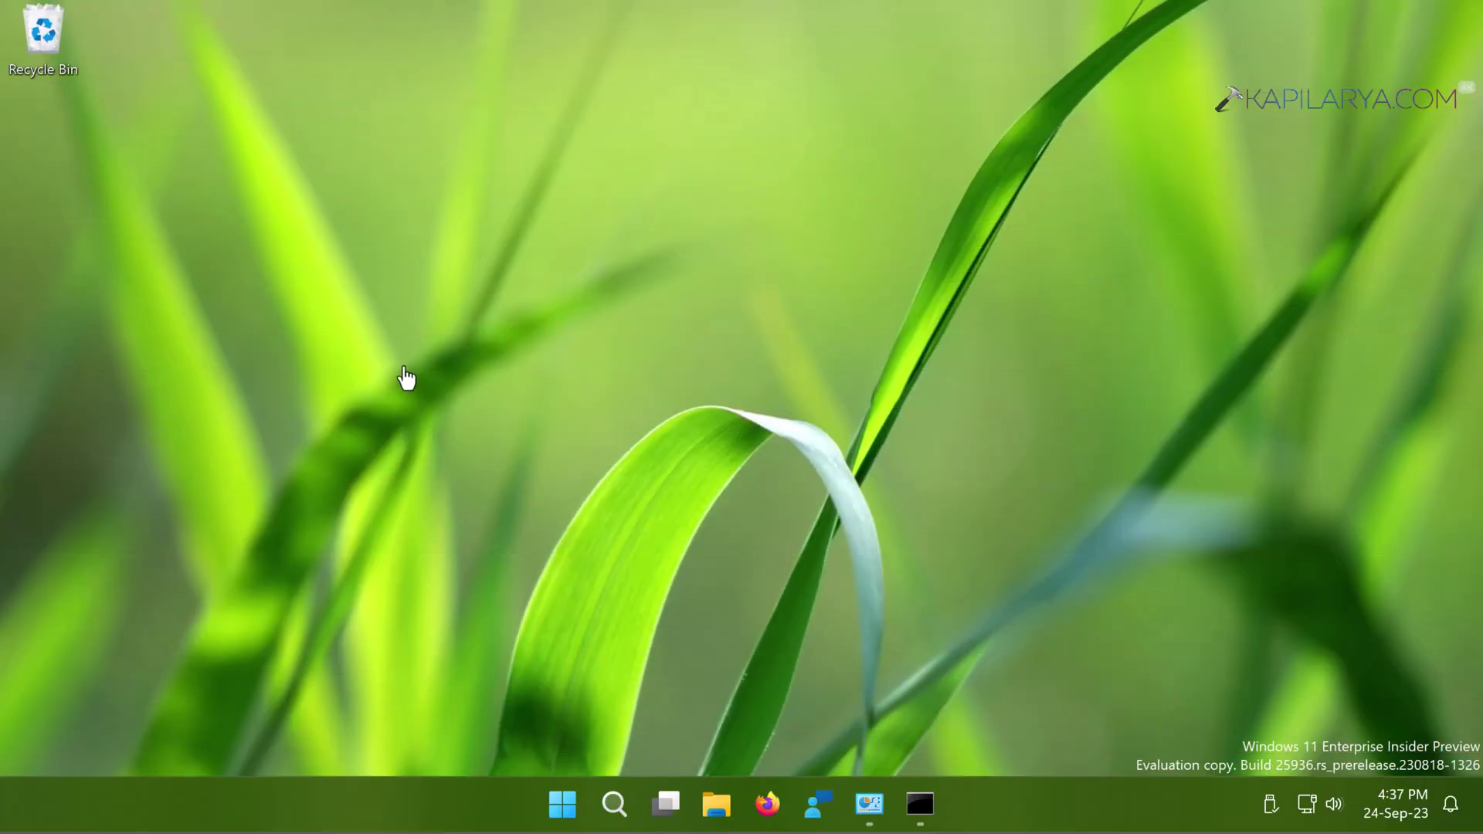
Open Device Manager from the Start button's system shortcuts (Win+X, M).
{"action": "right_click", "coordinate": [564, 820]}
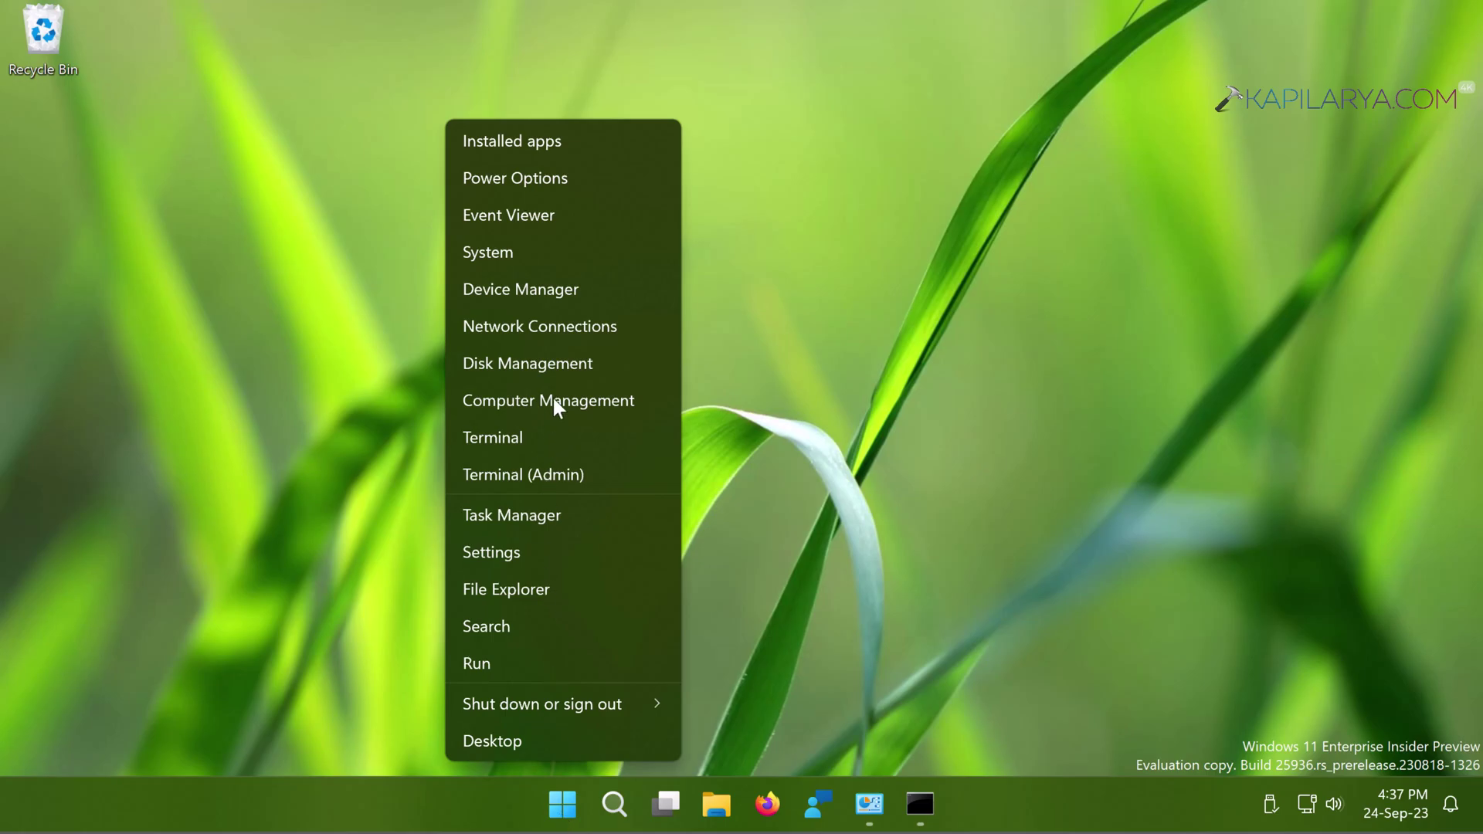
{"action": "key", "text": "Up"}
{"action": "key", "text": "Up"}
{"action": "key", "text": "Up"}
{"action": "key", "text": "Up"}
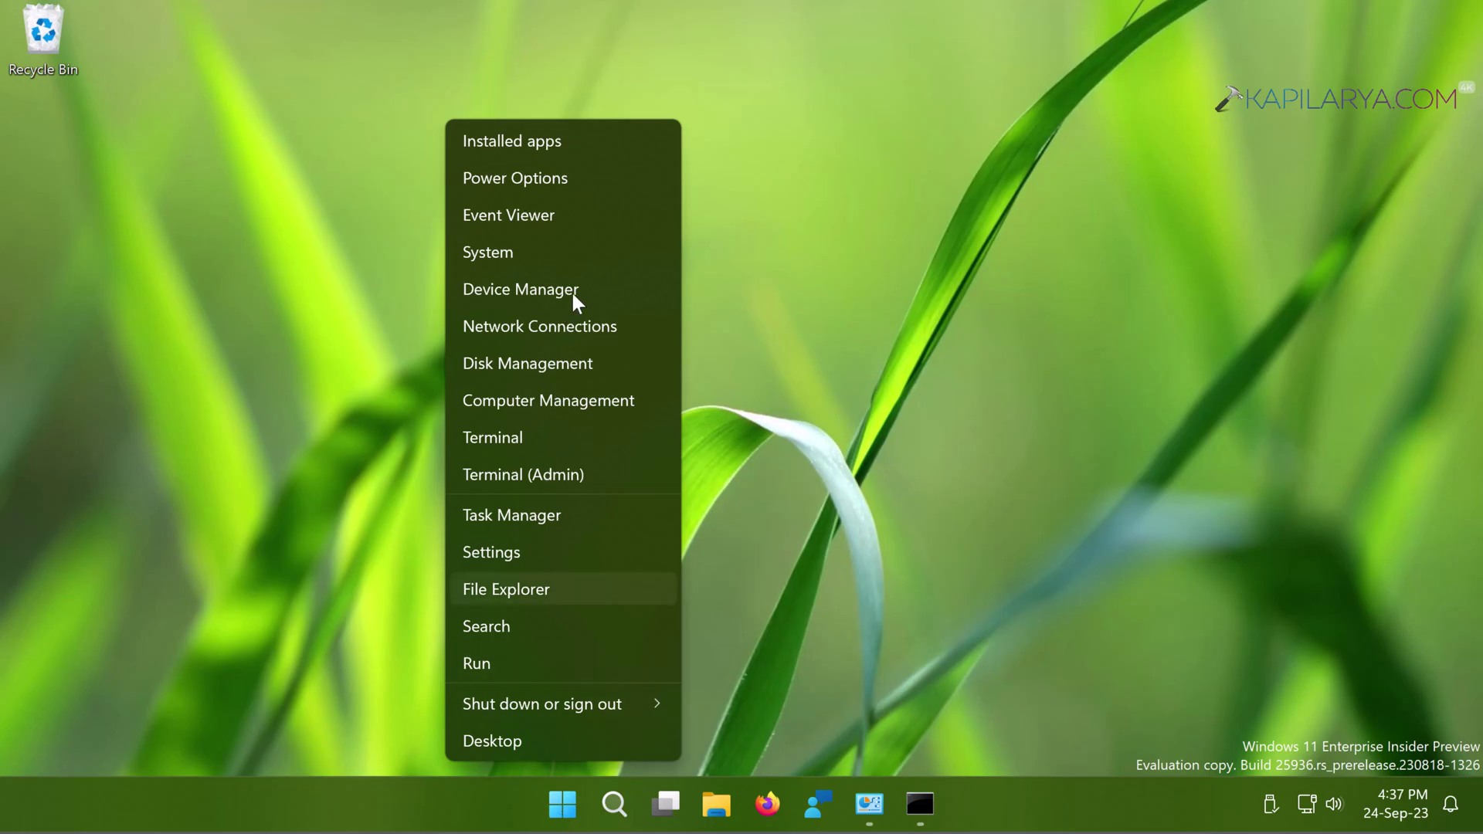
{"action": "key", "text": "Escape"}
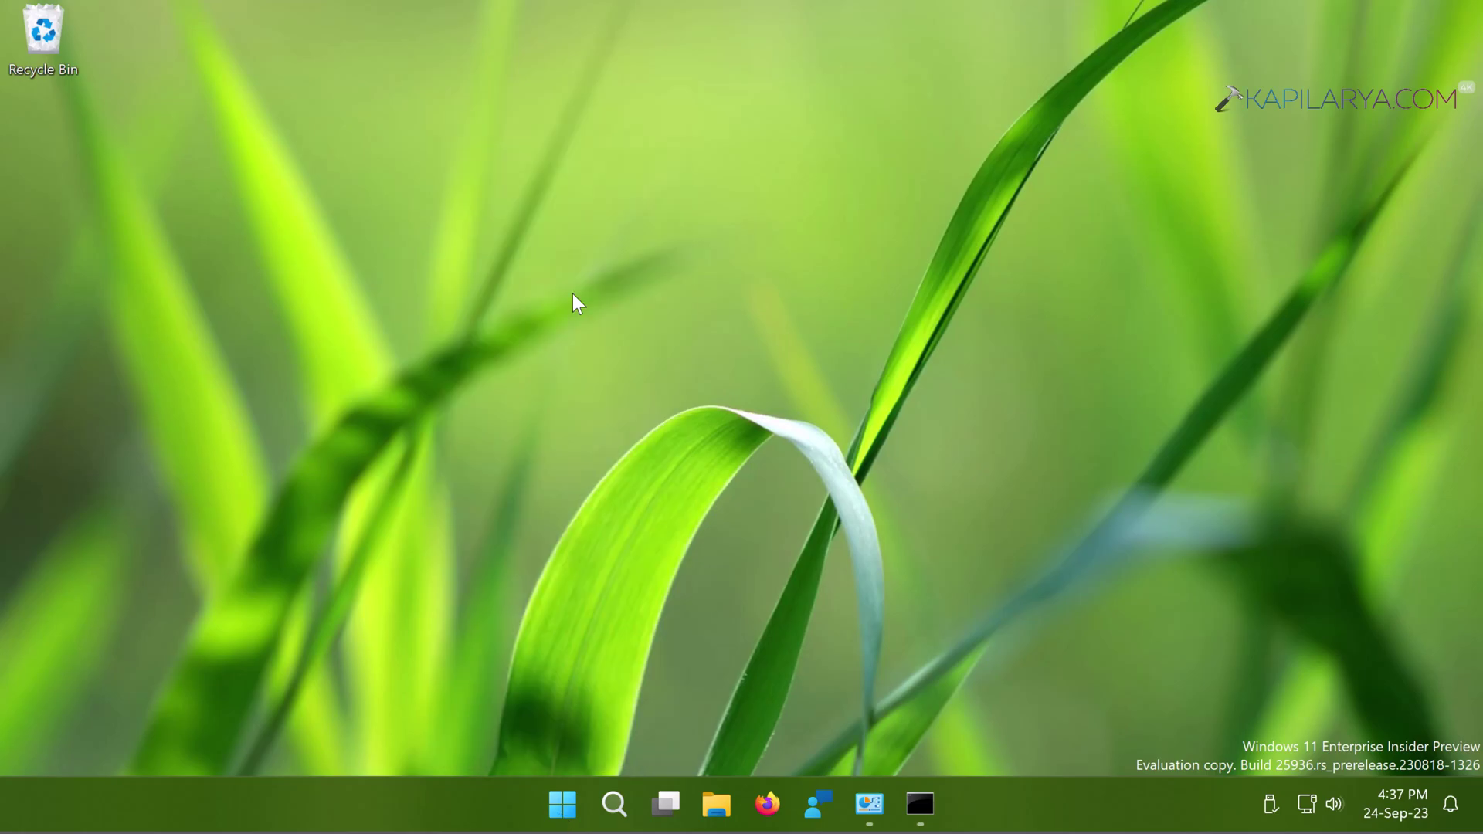
{"action": "key", "text": "super+x"}
{"action": "key", "text": "m"}
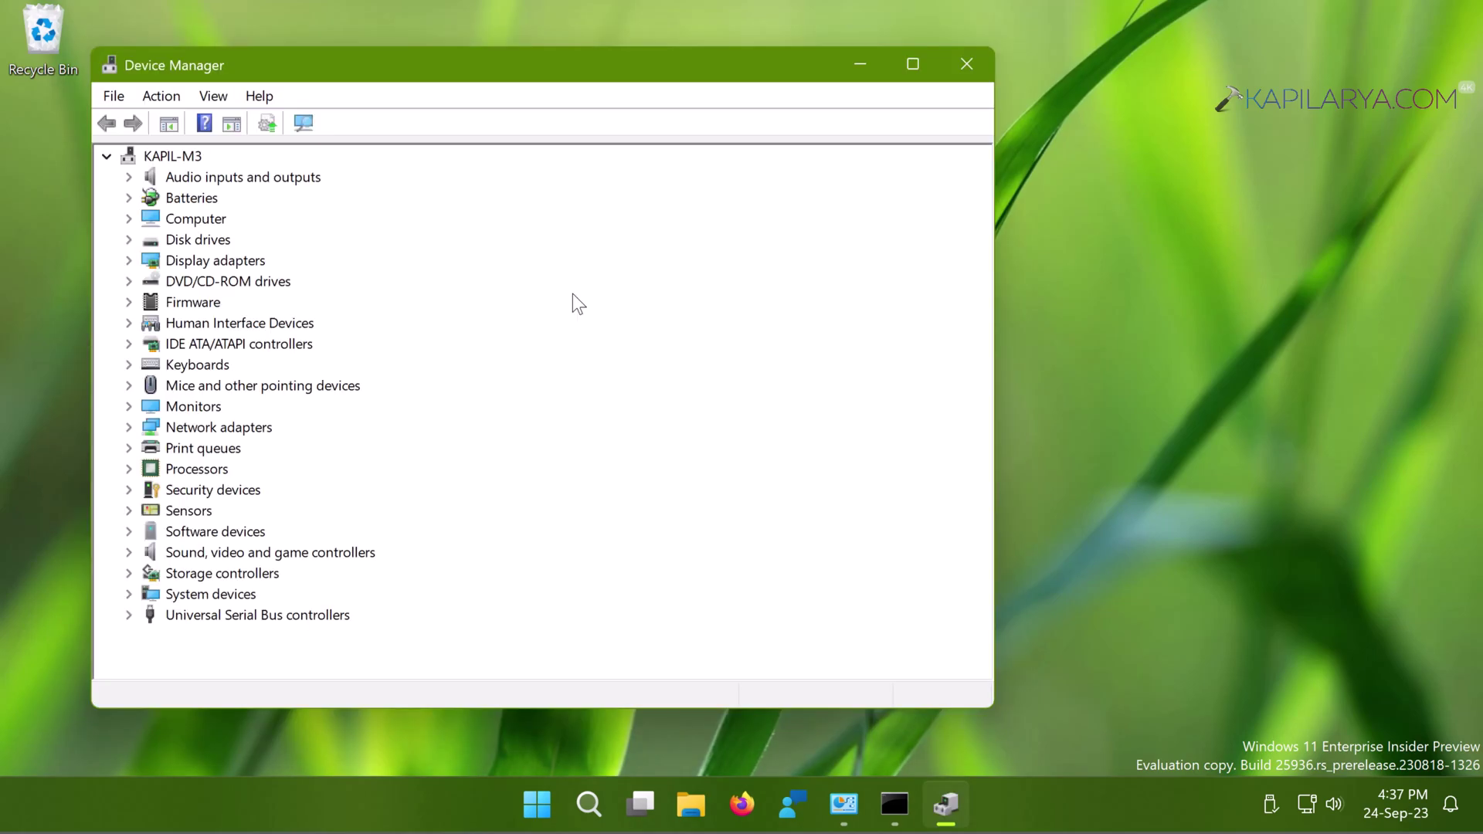
Expand Display adapters and start Update driver for the VMware SVGA 3D adapter.
{"action": "left_click", "coordinate": [129, 262]}
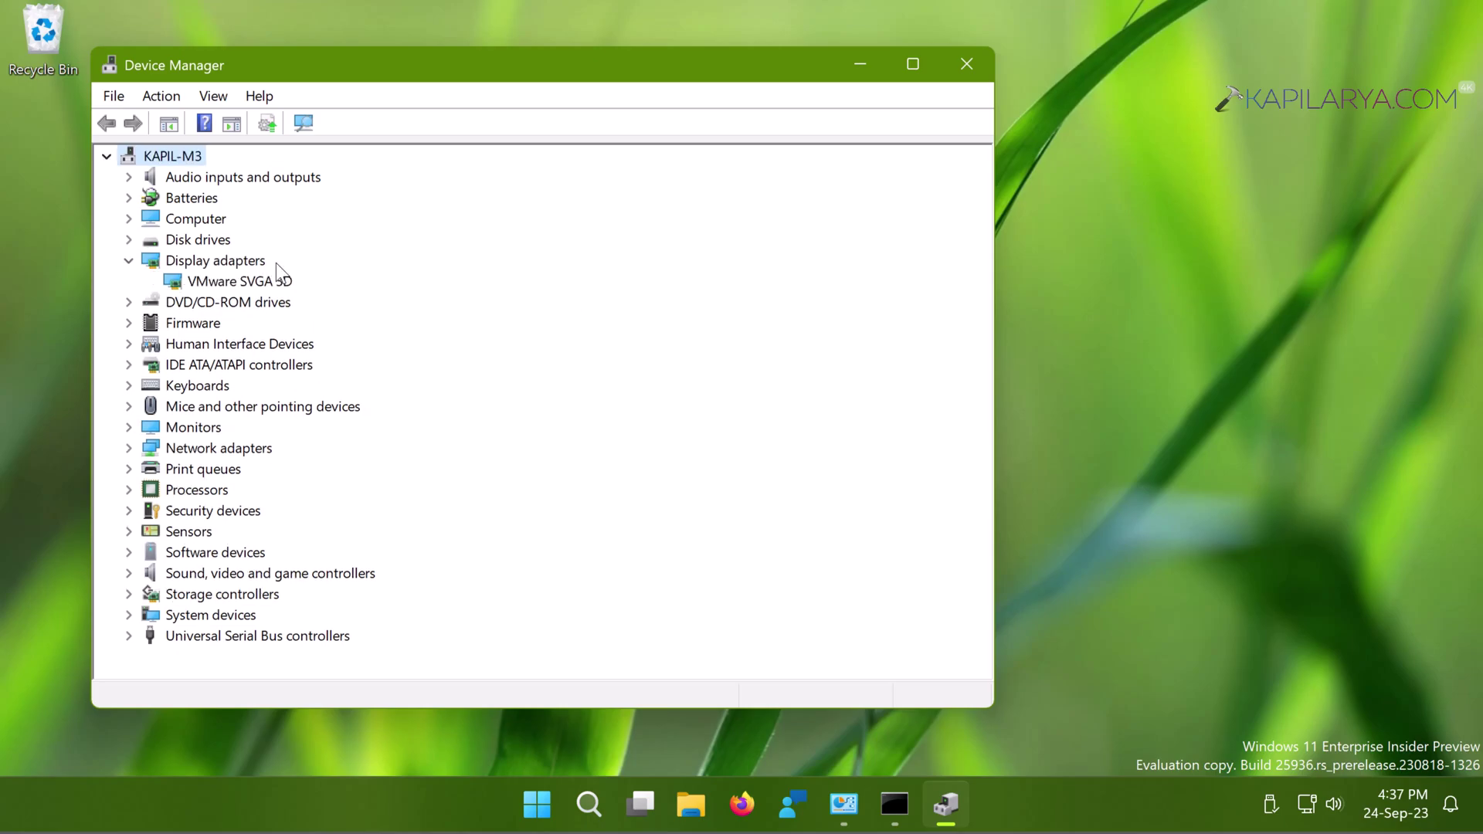
{"action": "left_click", "coordinate": [279, 290]}
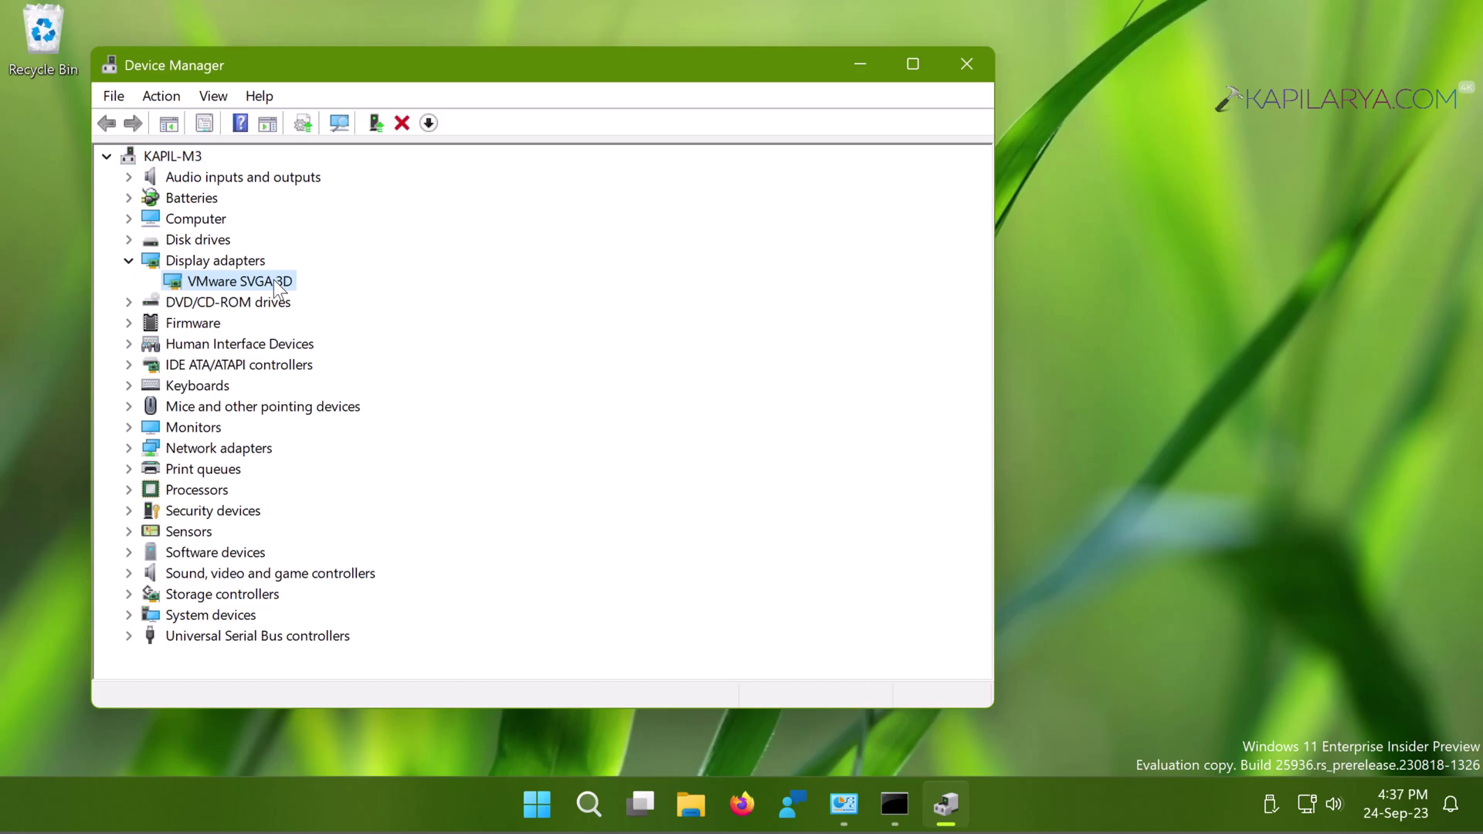
{"action": "right_click", "coordinate": [278, 290]}
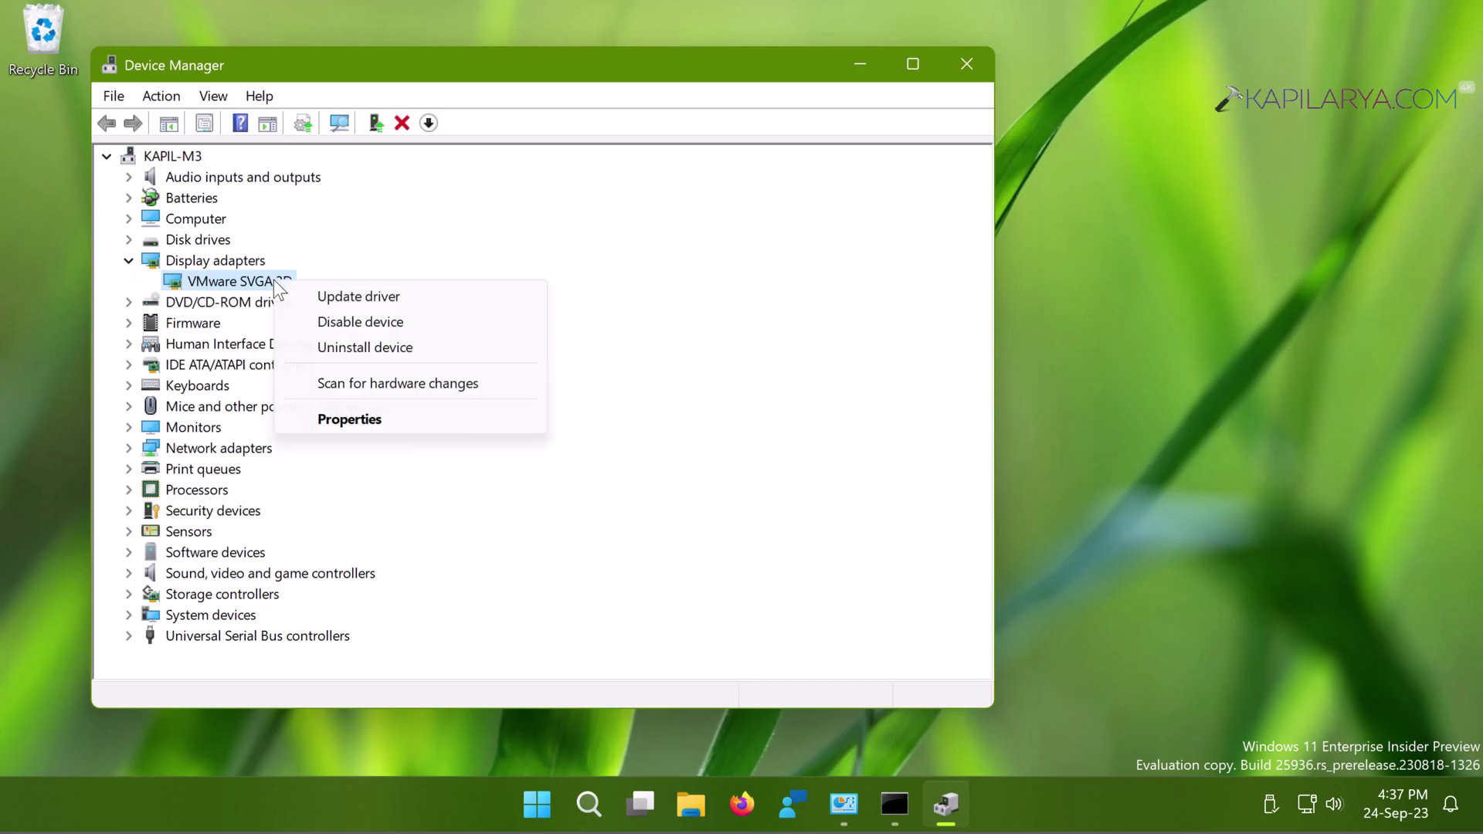
{"action": "left_click", "coordinate": [329, 304]}
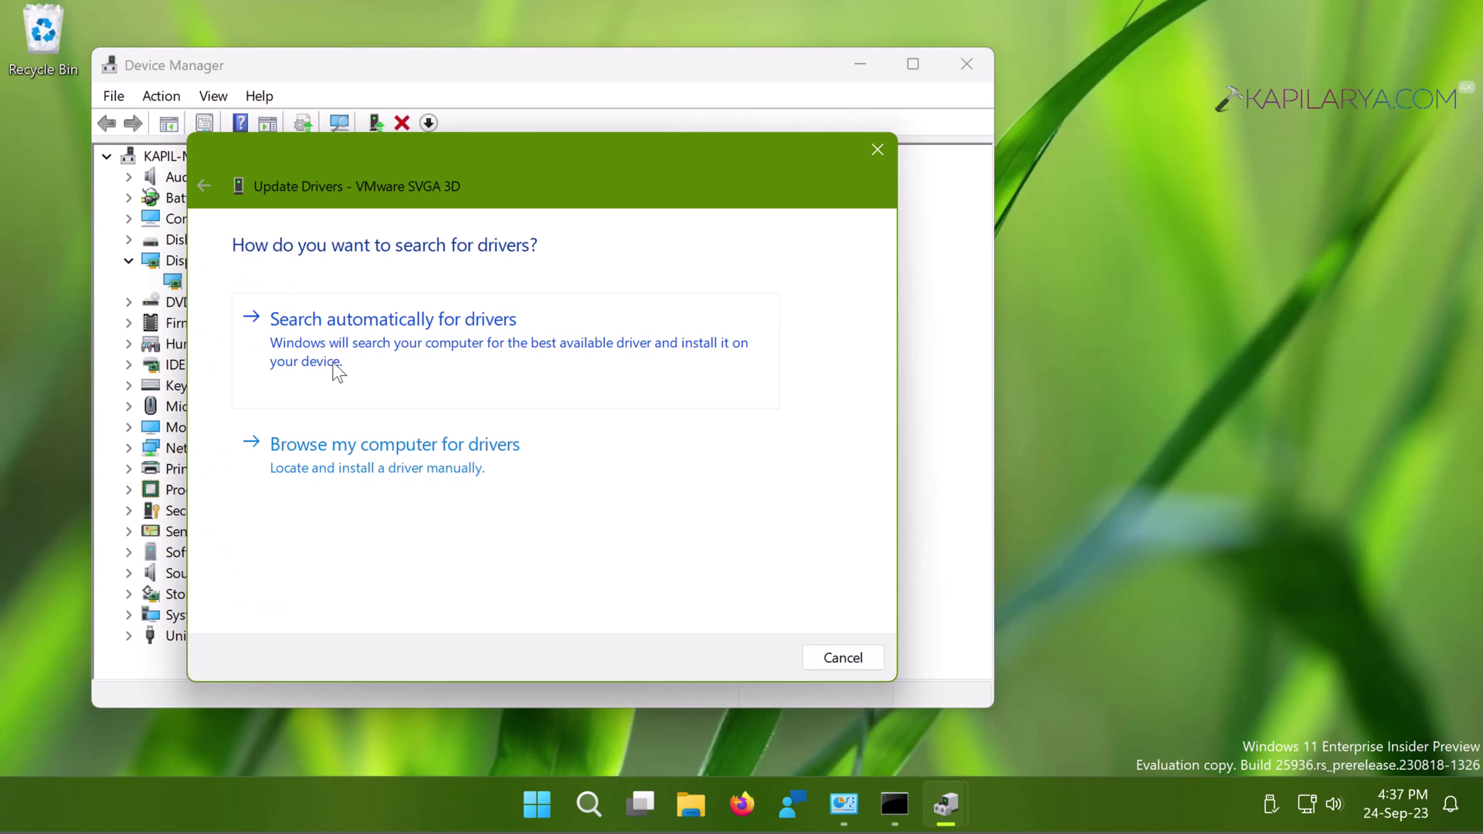
Search automatically for a newer VMware SVGA 3D driver, then look for updated drivers on Windows Update.
{"action": "left_click", "coordinate": [365, 358]}
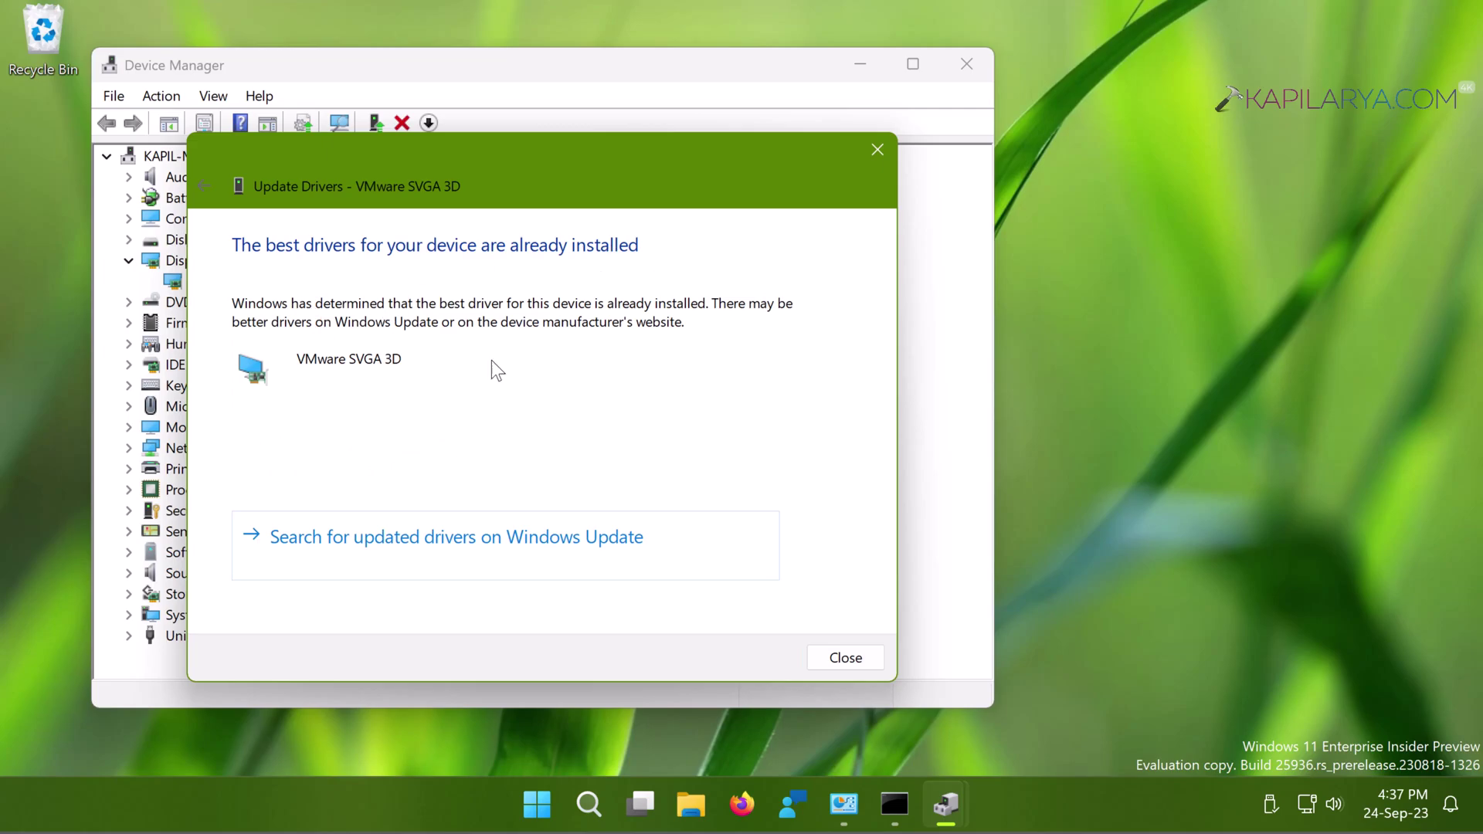
{"action": "left_click", "coordinate": [555, 551]}
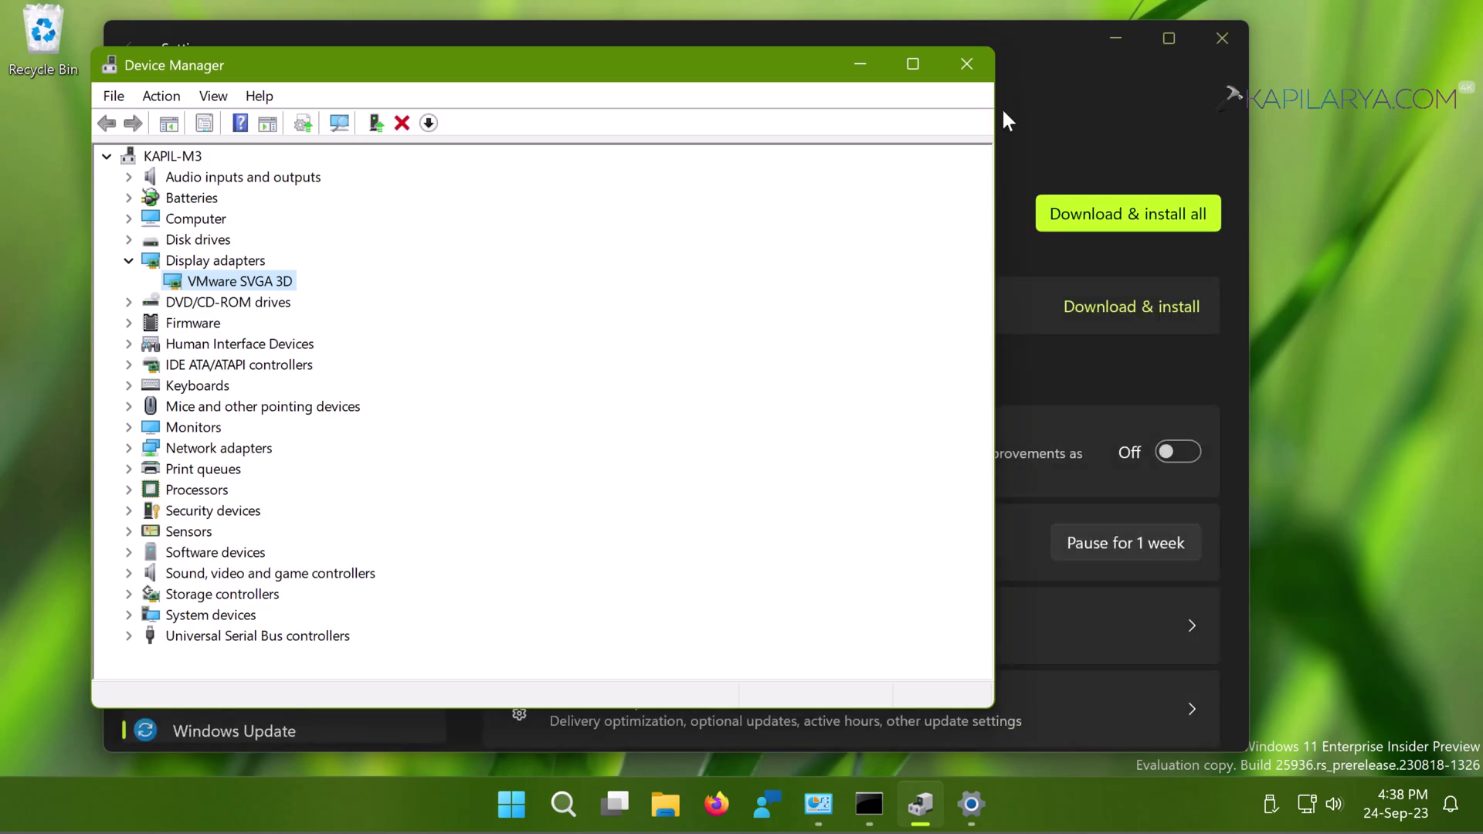
Bring Windows Update to the front showing Insider Preview 10.0.25951.1010 available to download.
{"action": "left_click", "coordinate": [1025, 123]}
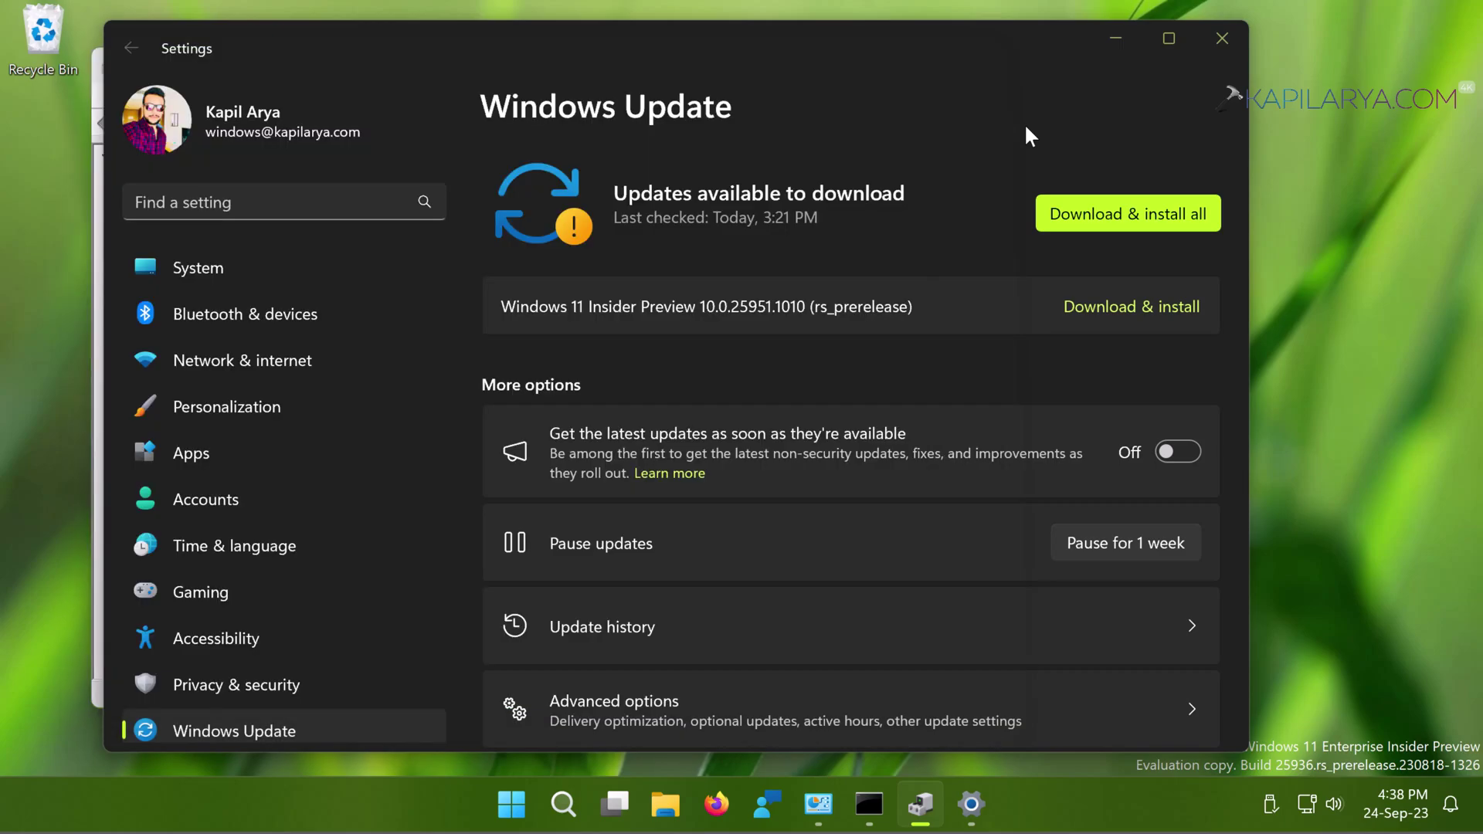